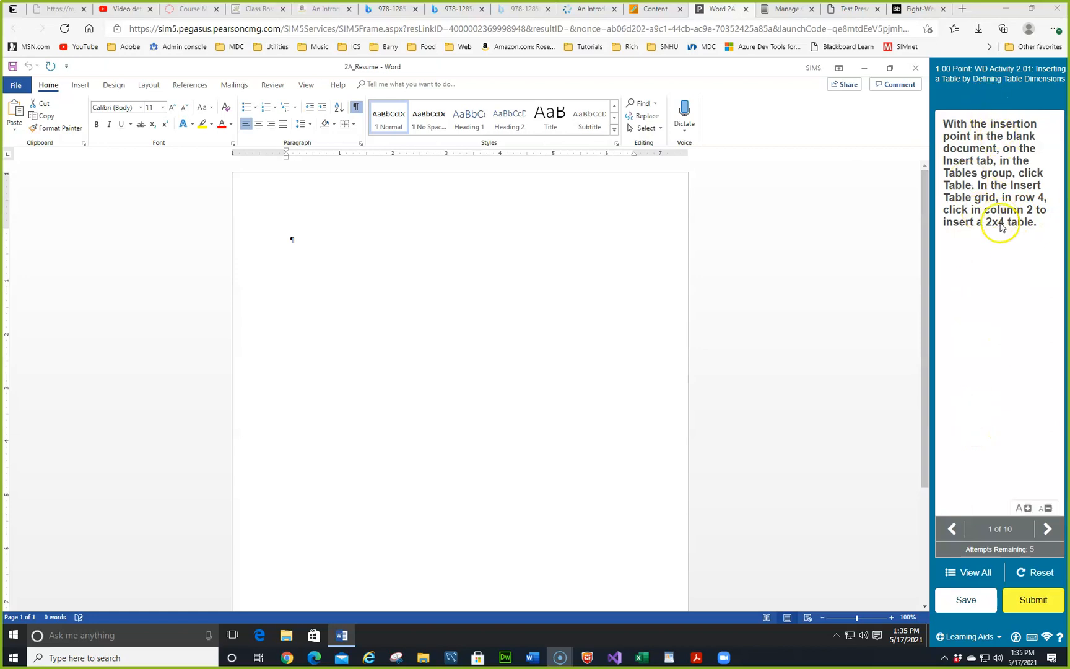
Step: Insert a table with 2 columns and 4 rows into the blank resume document
{"action": "left_click", "coordinate": [82, 86]}
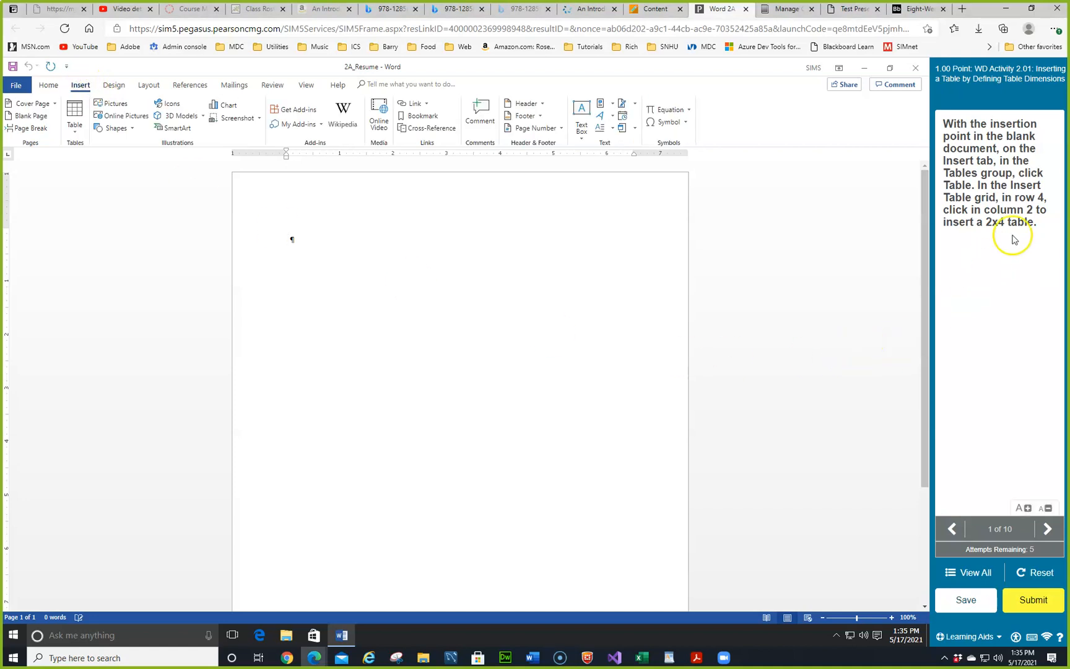
{"action": "left_click", "coordinate": [74, 135]}
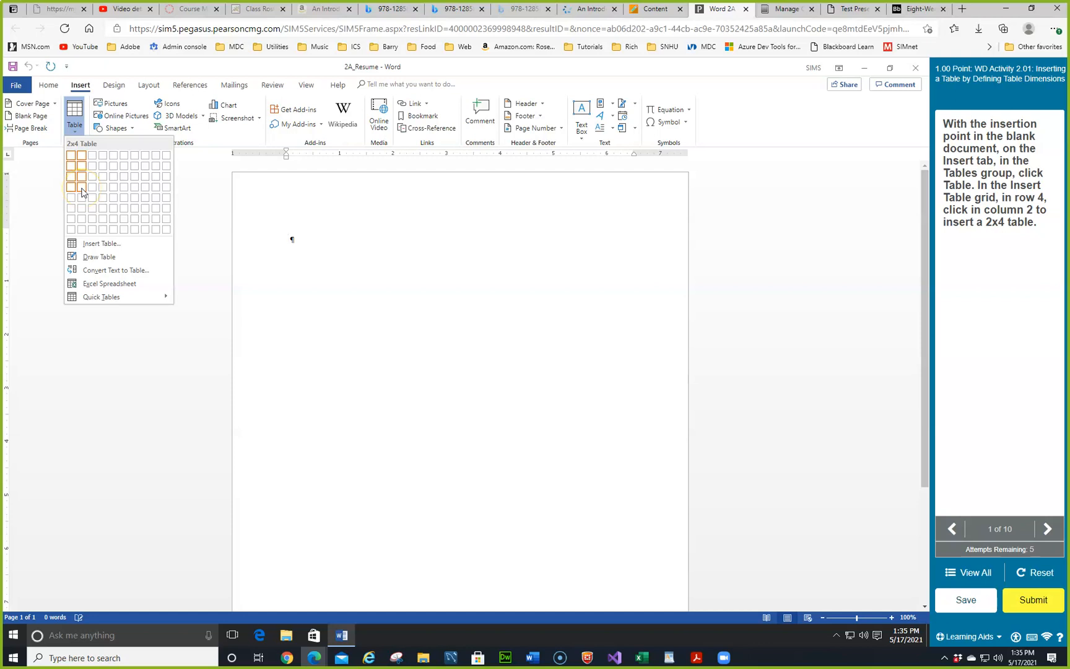
{"action": "left_click", "coordinate": [93, 245]}
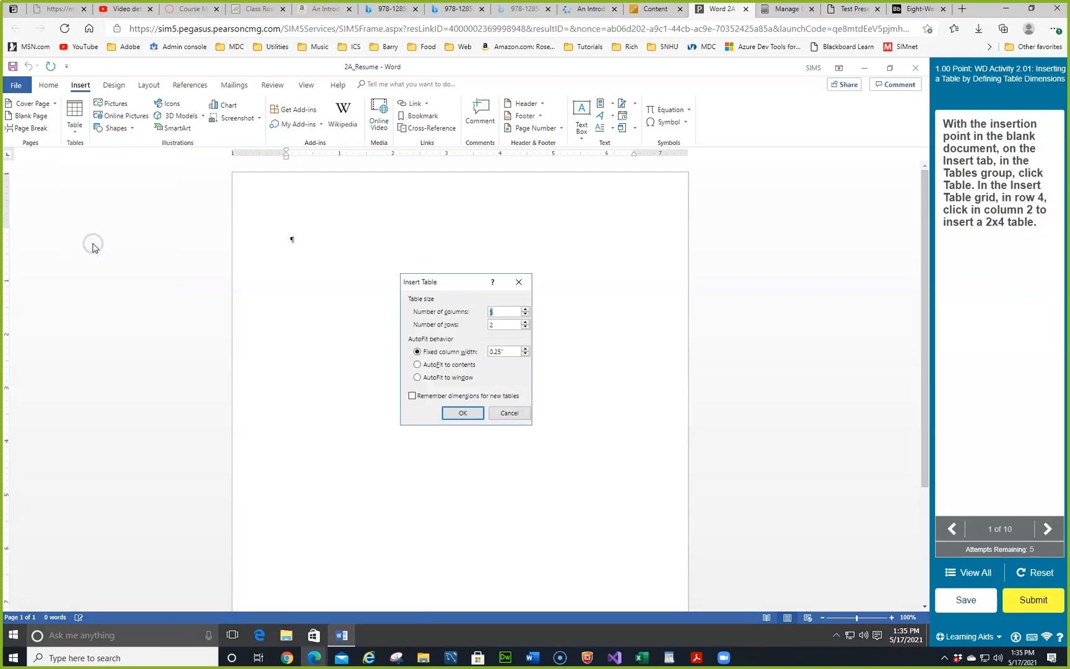
{"action": "left_click", "coordinate": [525, 323]}
{"action": "left_click", "coordinate": [525, 323]}
{"action": "left_click", "coordinate": [525, 322]}
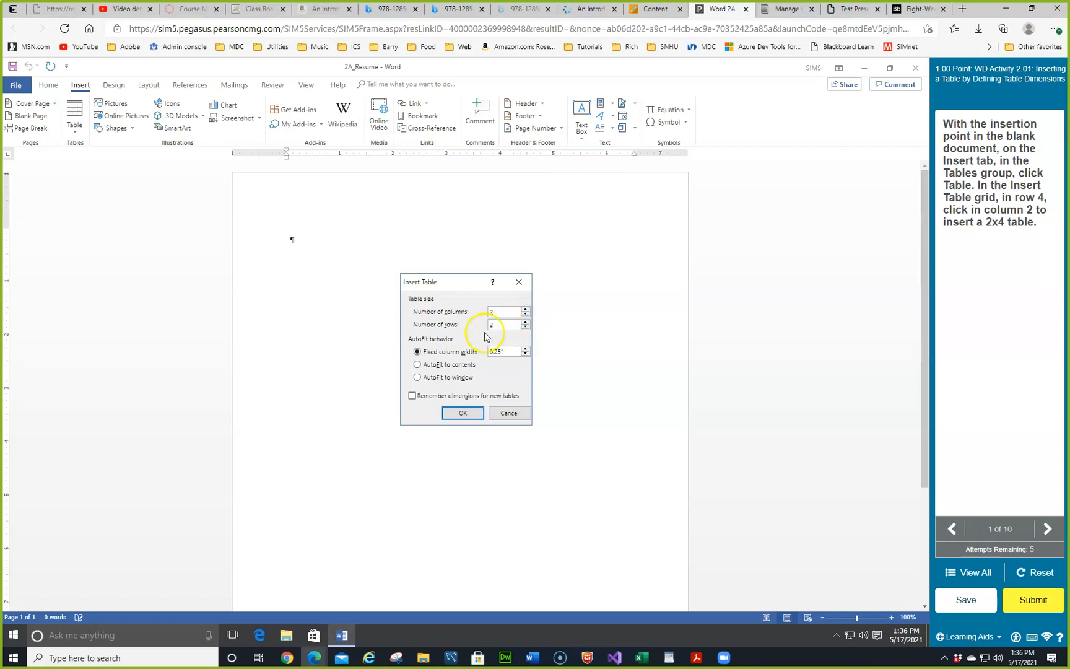
{"action": "left_click", "coordinate": [525, 321]}
{"action": "left_click", "coordinate": [525, 321]}
{"action": "left_click", "coordinate": [456, 415]}
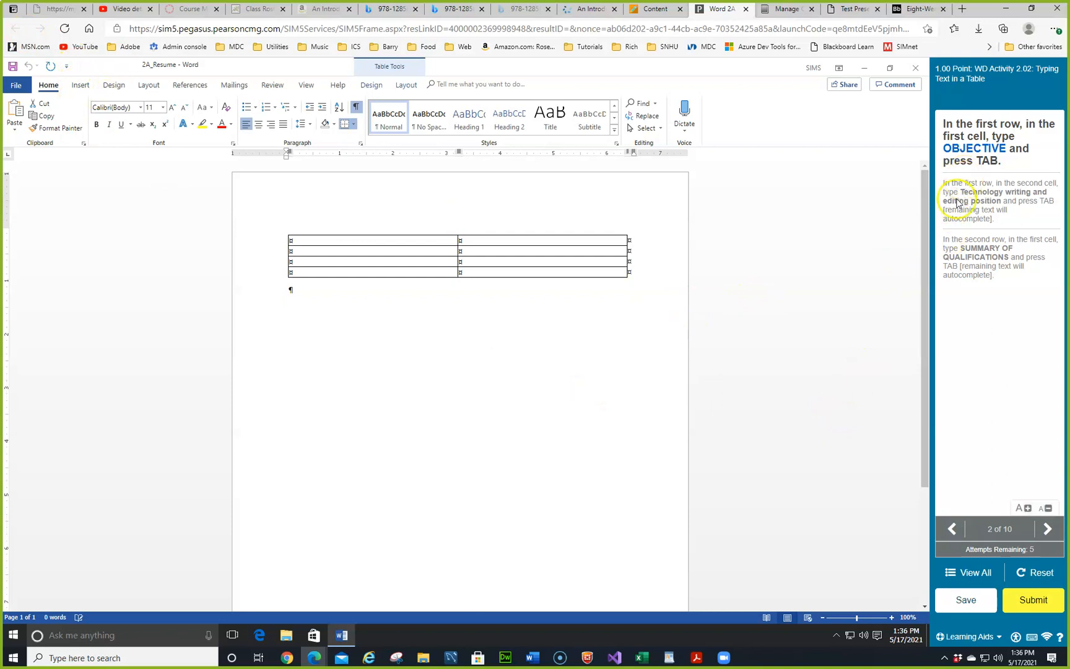
Step: Enter OBJECTIVE with 'Technology writing and editing position', then the SUMMARY OF QUALIFICATIONS heading
{"action": "left_click", "coordinate": [383, 241]}
{"action": "type", "text": "OBJECTIVE"}
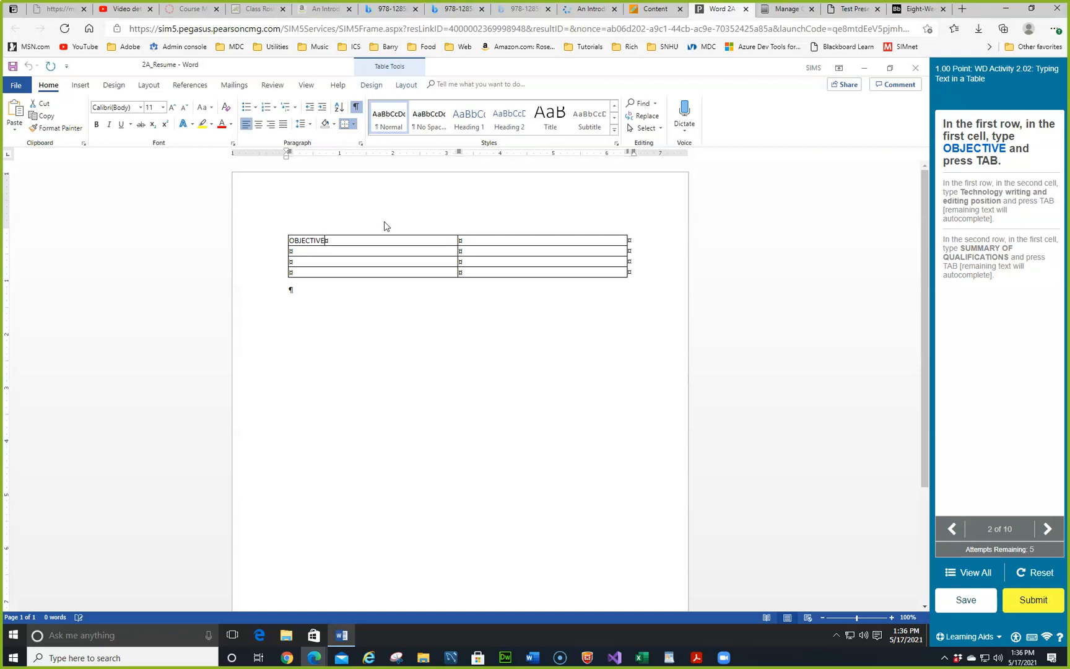
{"action": "key", "text": "Tab"}
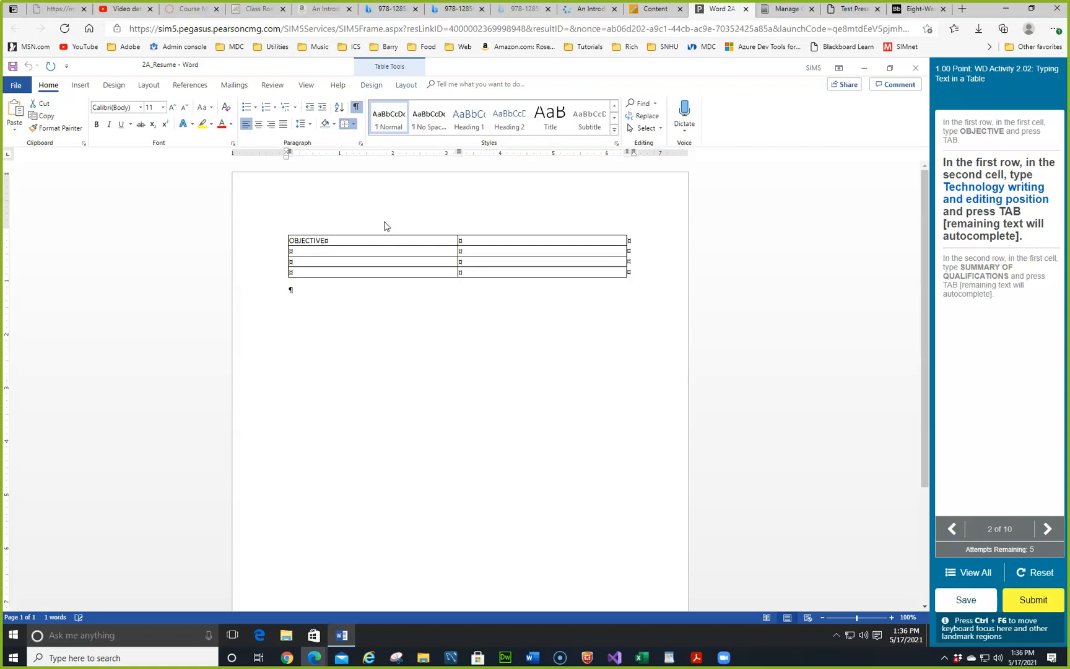
{"action": "type", "text": "tECHN"}
{"action": "key", "text": "BackSpace"}
{"action": "key", "text": "BackSpace"}
{"action": "key", "text": "BackSpace"}
{"action": "key", "text": "BackSpace"}
{"action": "key", "text": "BackSpace"}
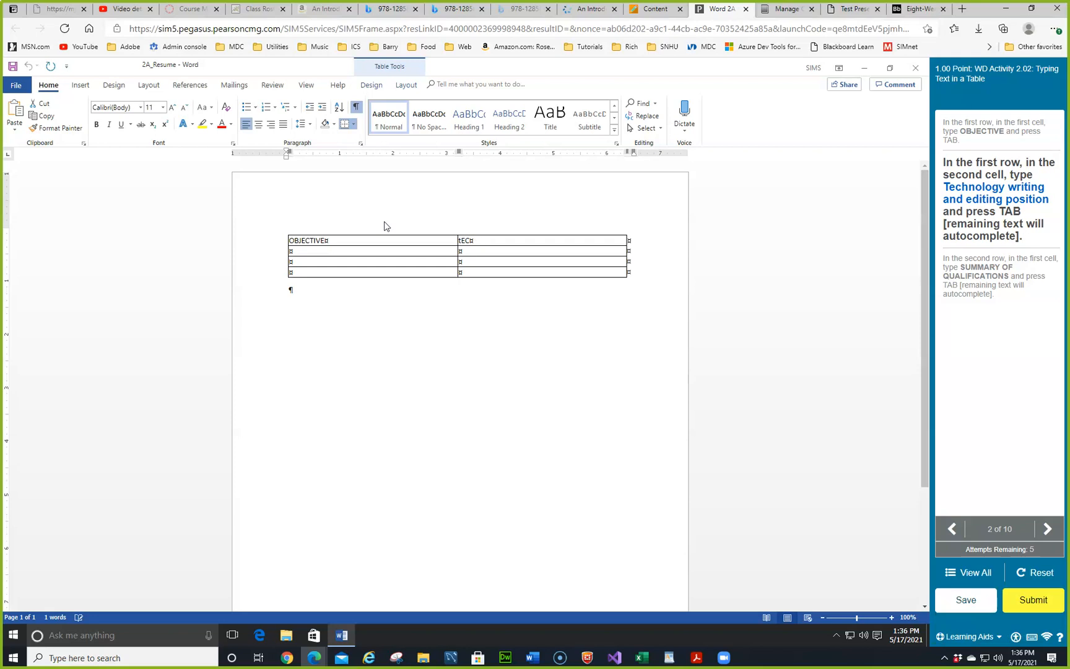
{"action": "type", "text": "Technology writing and editing"}
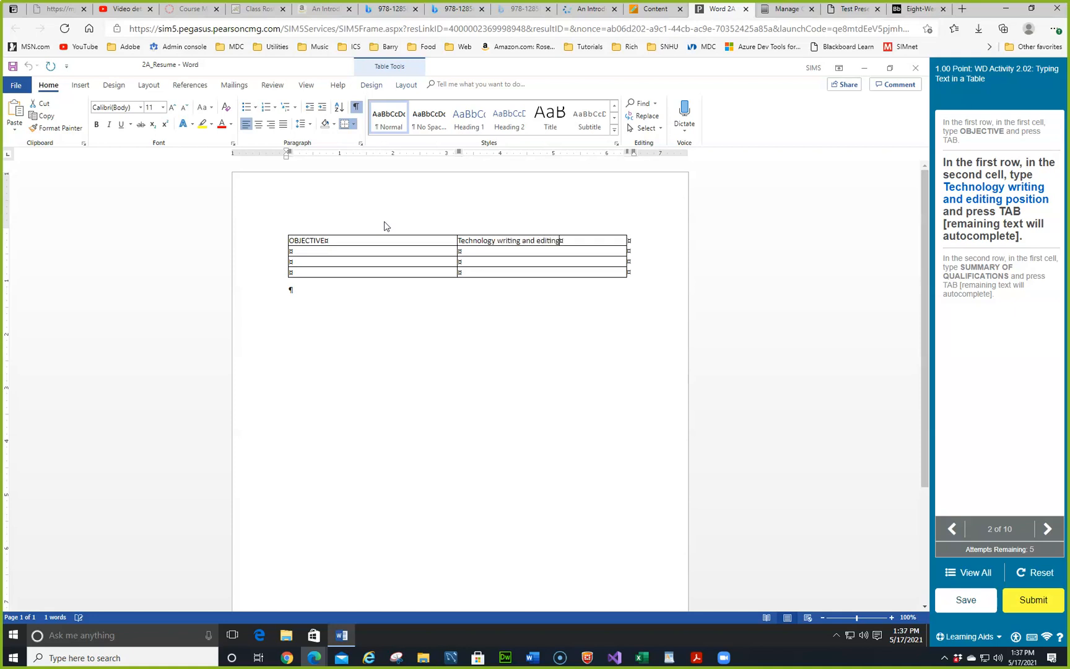
{"action": "type", "text": " position"}
{"action": "key", "text": "Tab"}
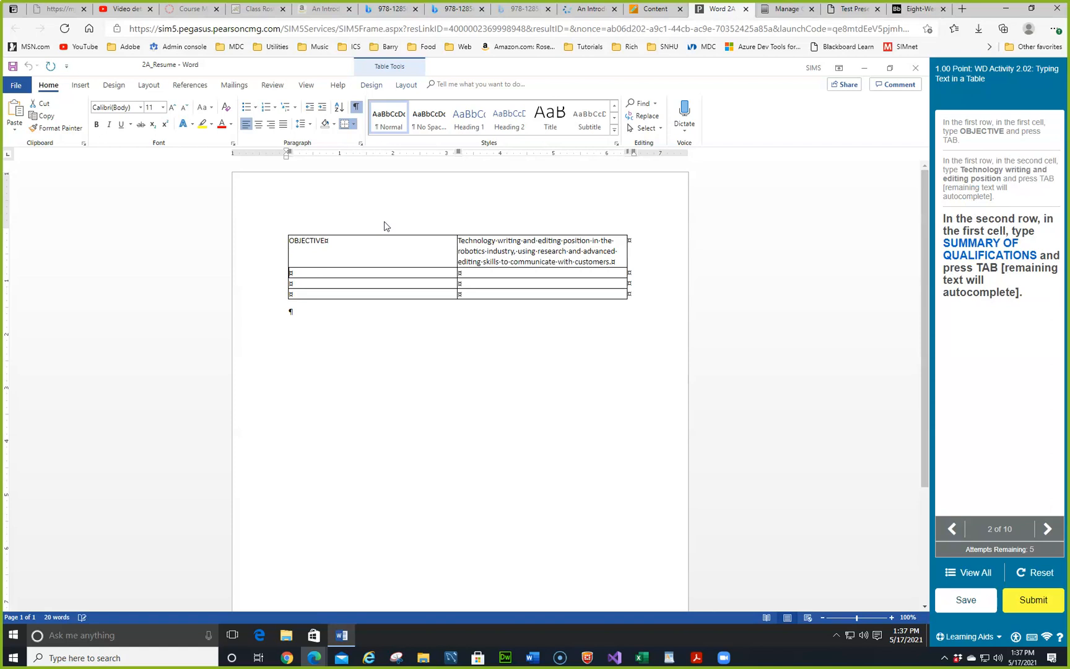
{"action": "type", "text": "SUMMARY OF QUALIFICATIONS"}
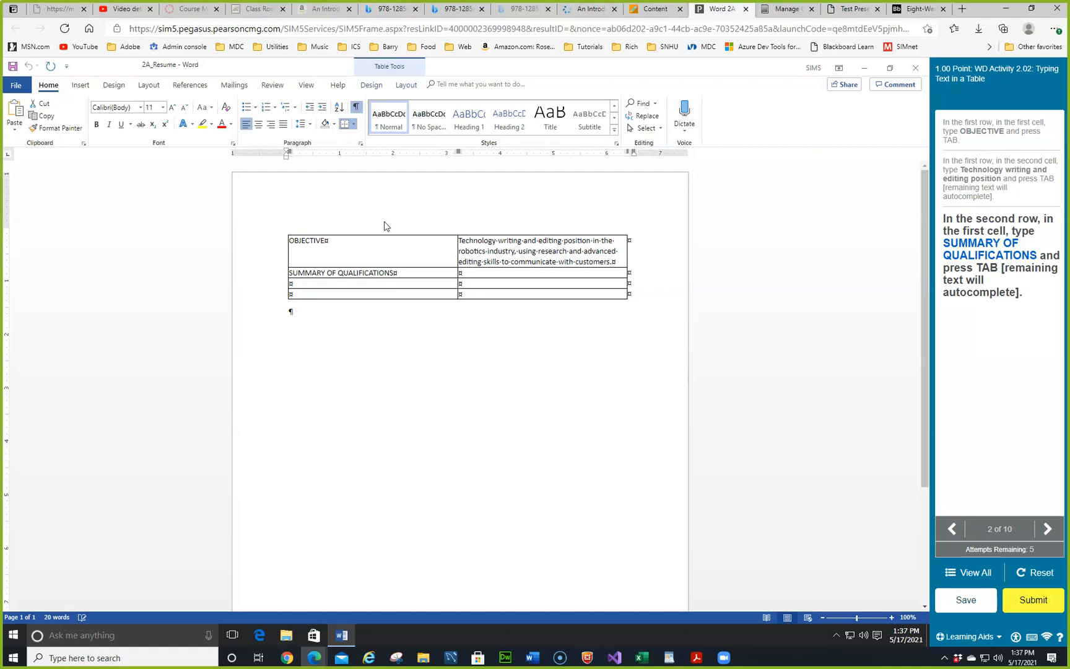
{"action": "key", "text": "Tab"}
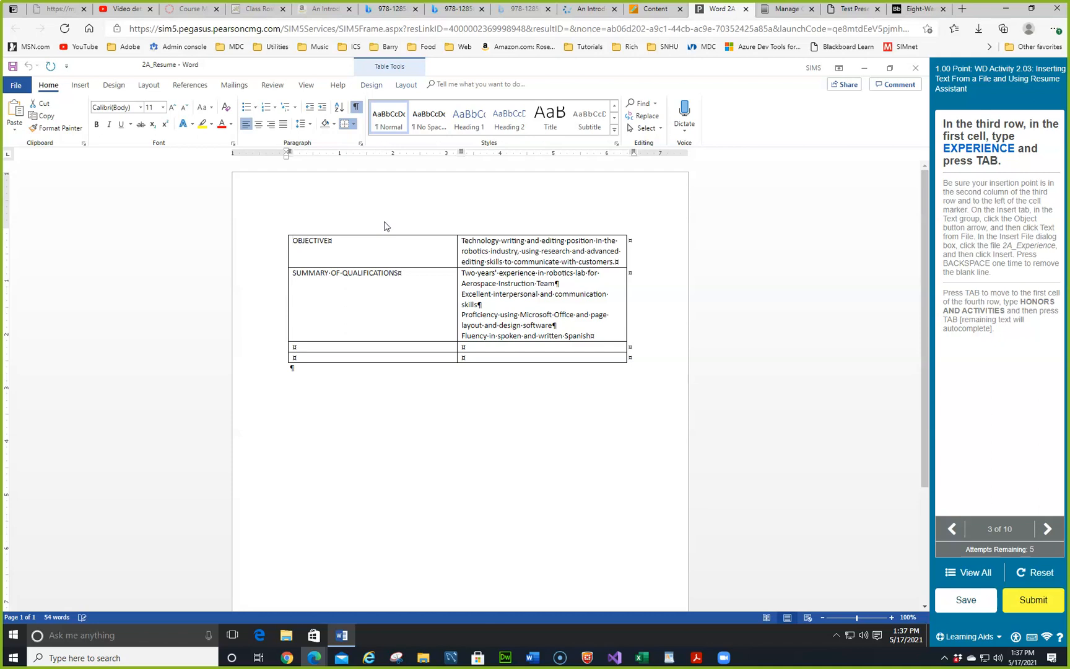
Step: Type EXPERIENCE in the third row's first cell and move to its second cell
{"action": "left_click", "coordinate": [314, 343]}
{"action": "type", "text": "EXPERIENCE"}
{"action": "key", "text": "Tab"}
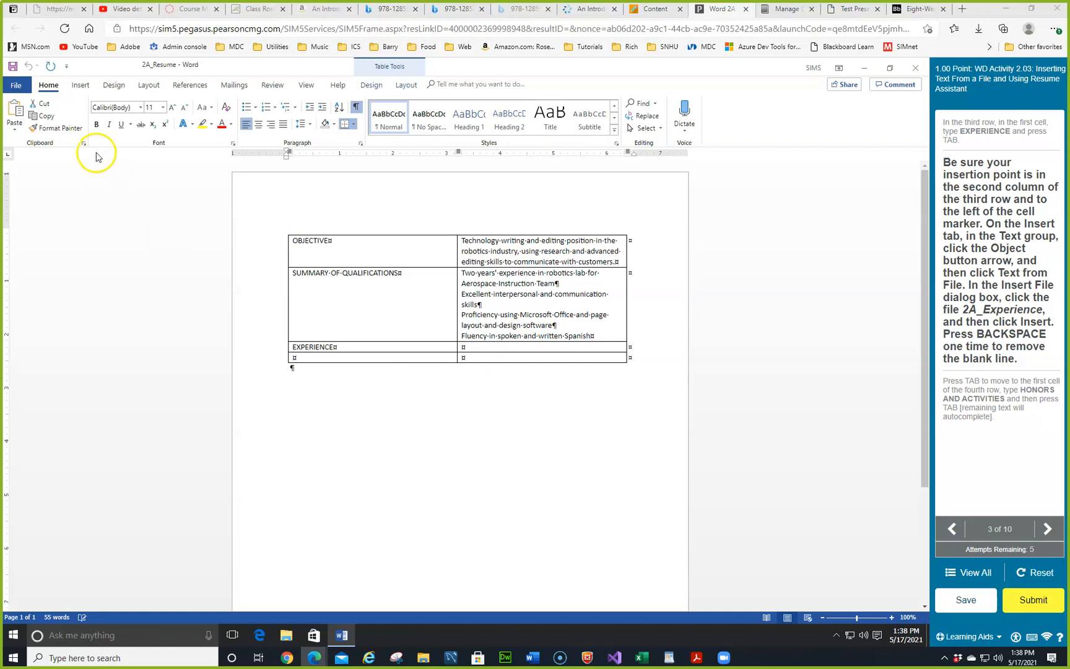
{"action": "left_click", "coordinate": [80, 84]}
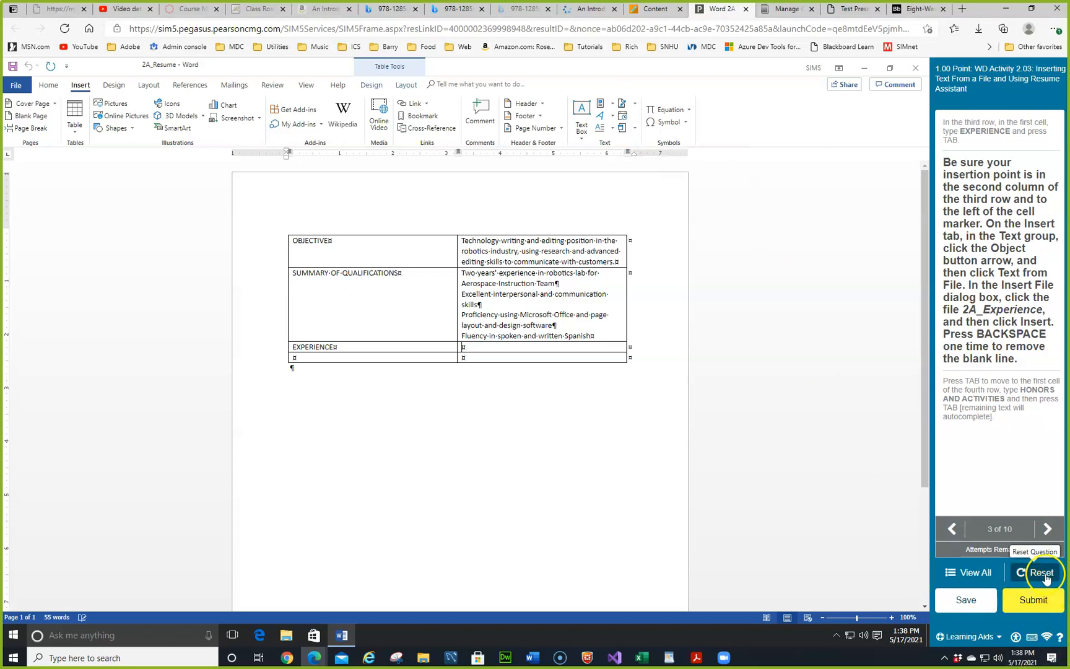
Step: Insert the text of 2A_Experience.docx into the EXPERIENCE cell and delete the trailing blank line
{"action": "left_click", "coordinate": [636, 129]}
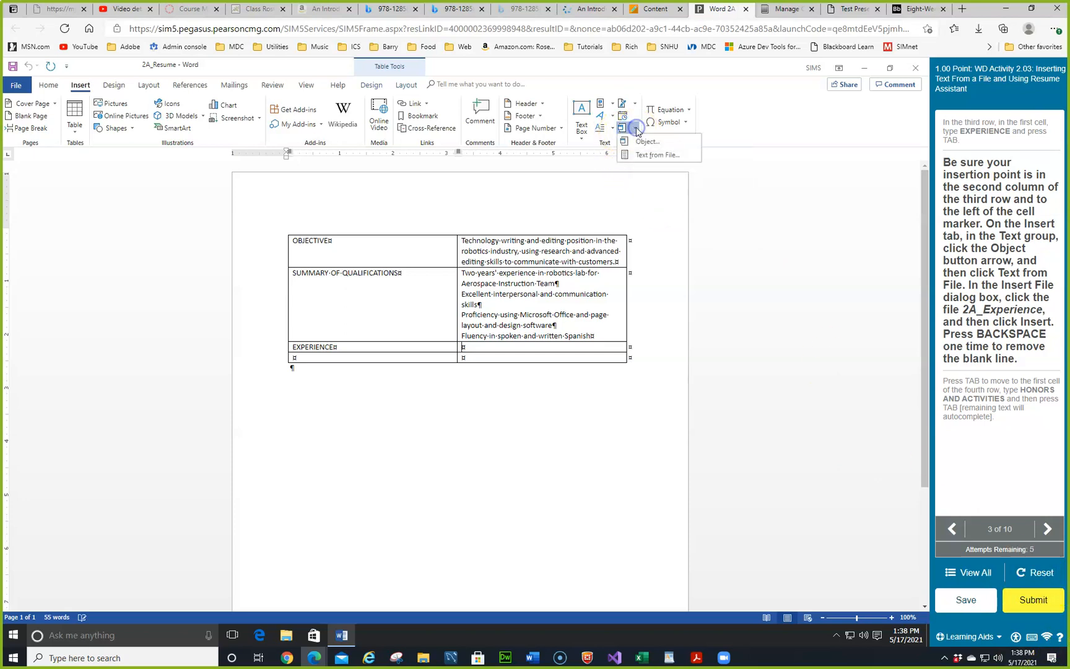
{"action": "left_click", "coordinate": [644, 157]}
{"action": "left_click", "coordinate": [396, 288]}
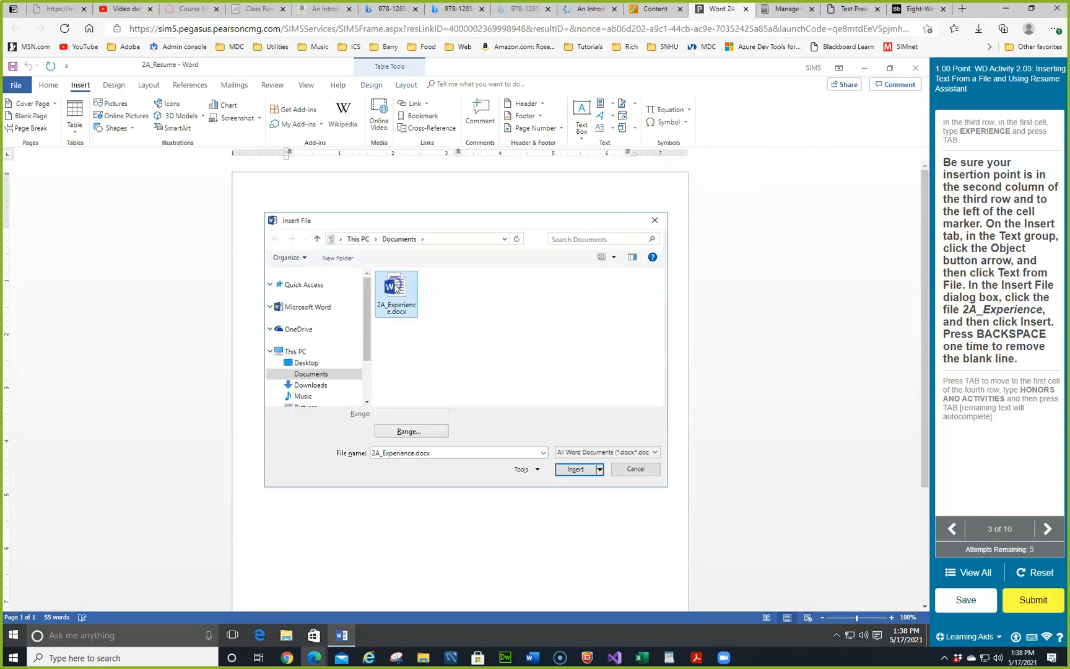
{"action": "left_click", "coordinate": [568, 471]}
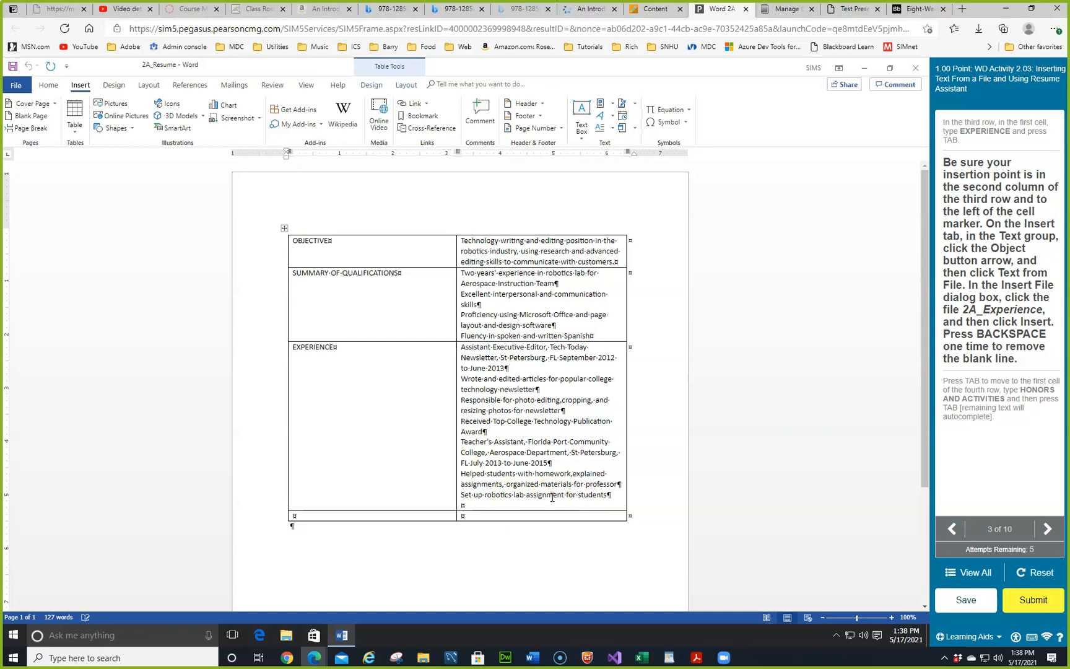
{"action": "key", "text": "BackSpace"}
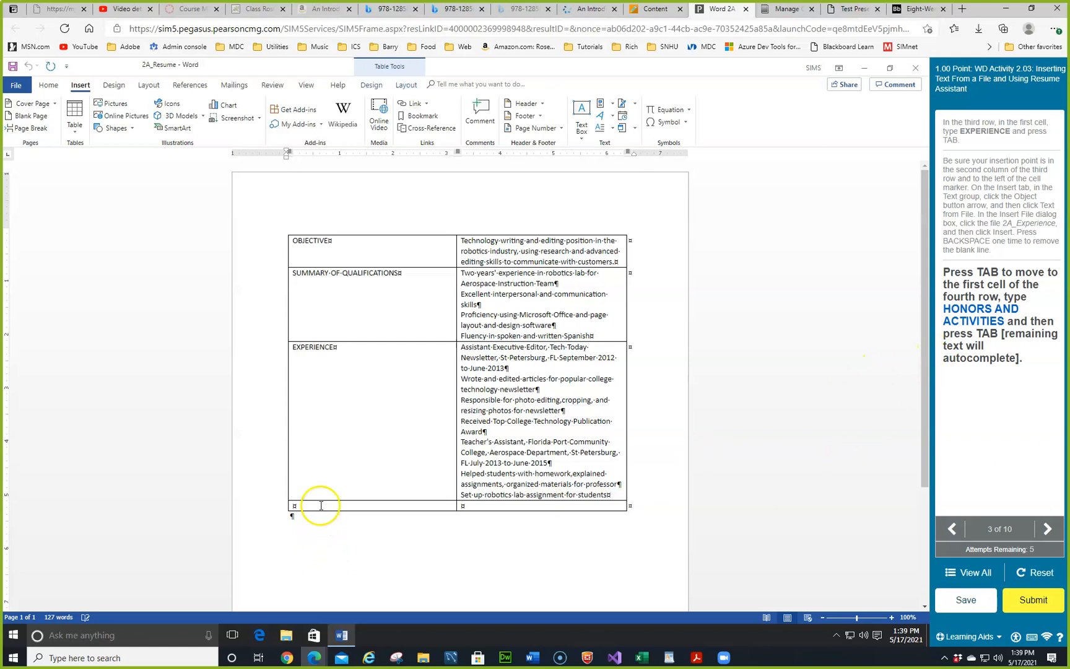
Step: Type HONORS AND ACTIVITIES in the fourth row and let its honors list autocomplete
{"action": "type", "text": "HONORS AND ACTIVITIES"}
{"action": "key", "text": "Tab"}
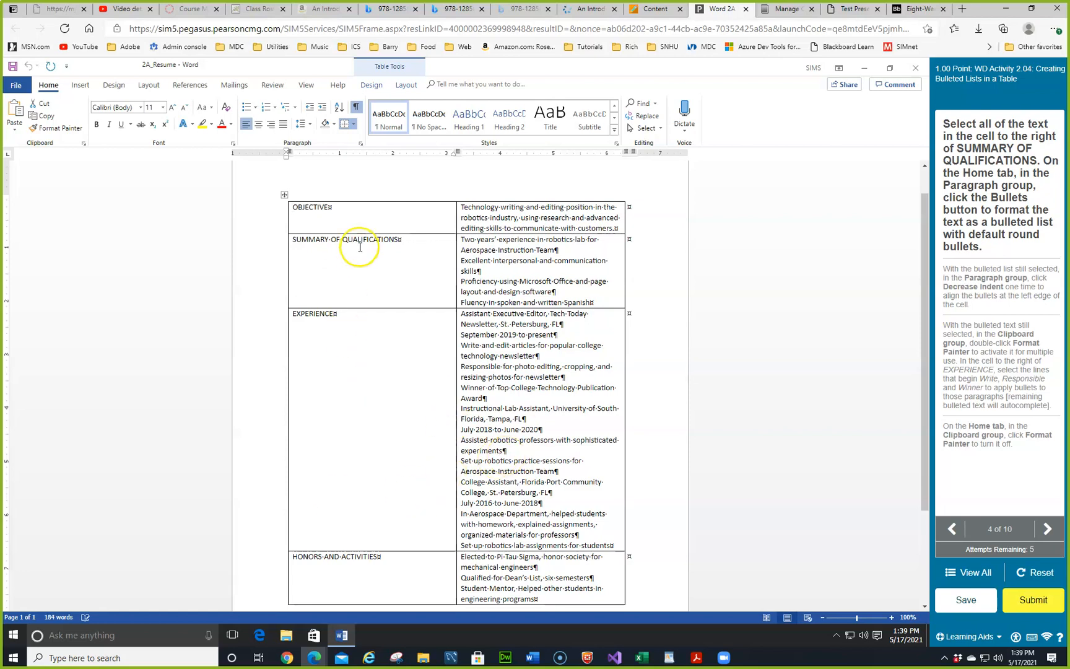
Step: Apply round bullets to the four qualification lines and decrease their indent once
{"action": "left_click", "coordinate": [411, 241]}
{"action": "key", "text": "Tab"}
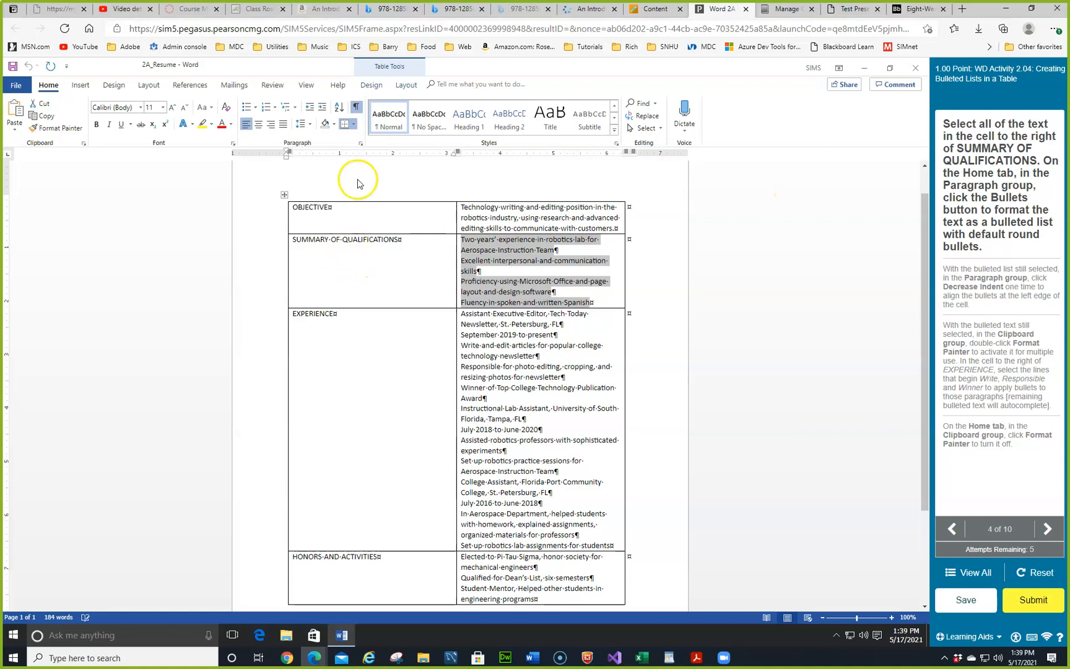
{"action": "left_click", "coordinate": [246, 108]}
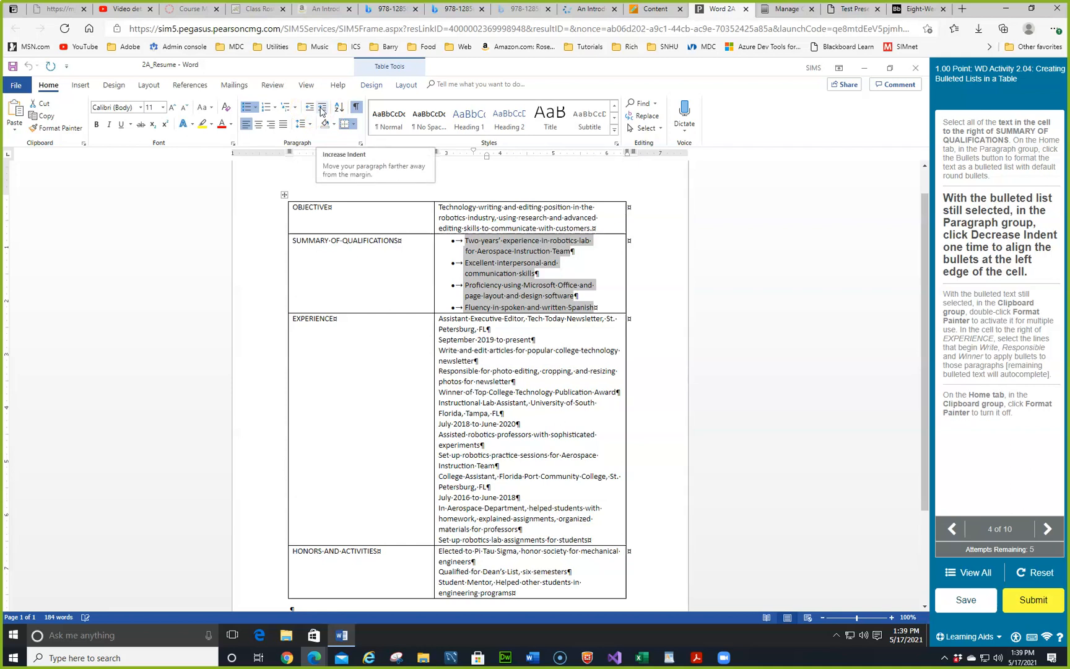
{"action": "left_click", "coordinate": [312, 108]}
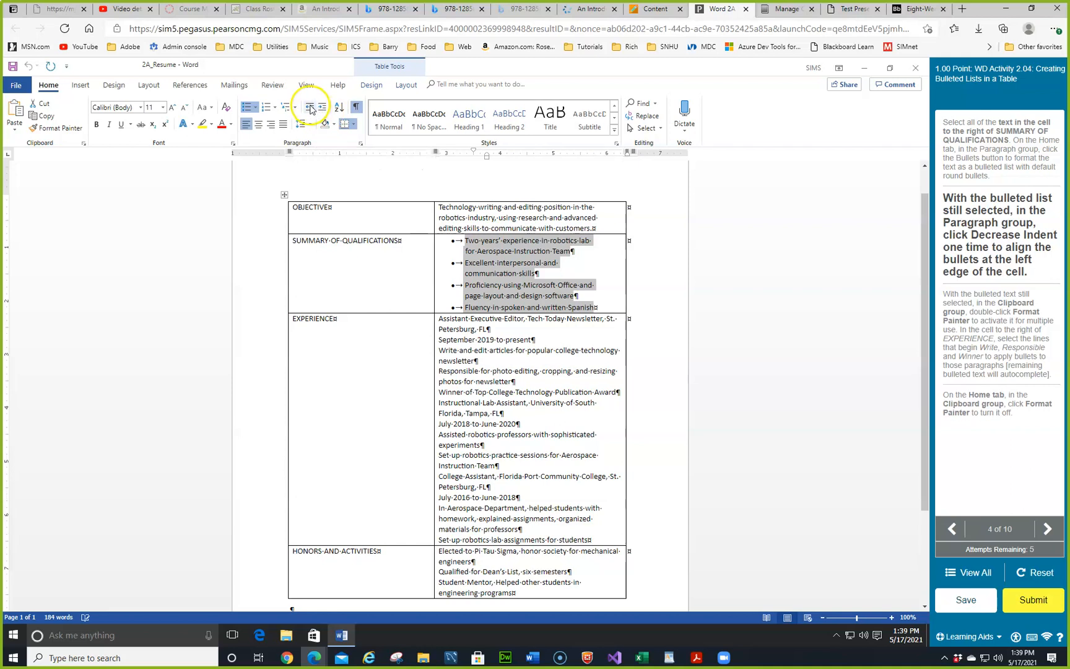
{"action": "left_click", "coordinate": [311, 108]}
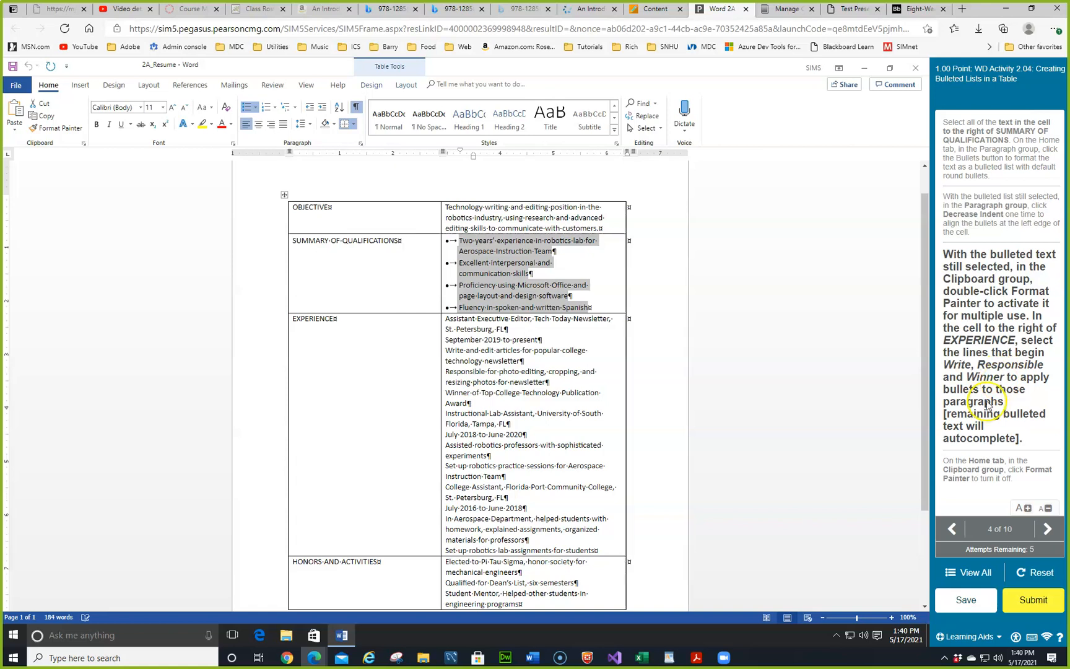
{"action": "double_click", "coordinate": [58, 129]}
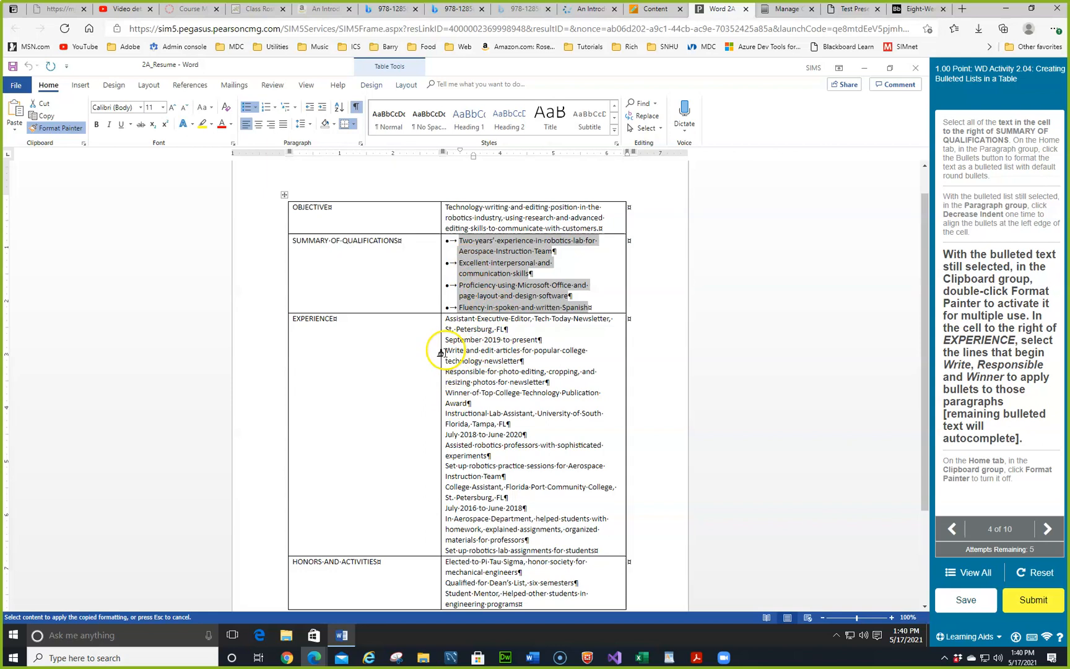
{"action": "mouse_move", "coordinate": [441, 352]}
{"action": "left_mouse_down"}
{"action": "mouse_move", "coordinate": [477, 376]}
{"action": "mouse_move", "coordinate": [599, 394]}
{"action": "left_mouse_up"}
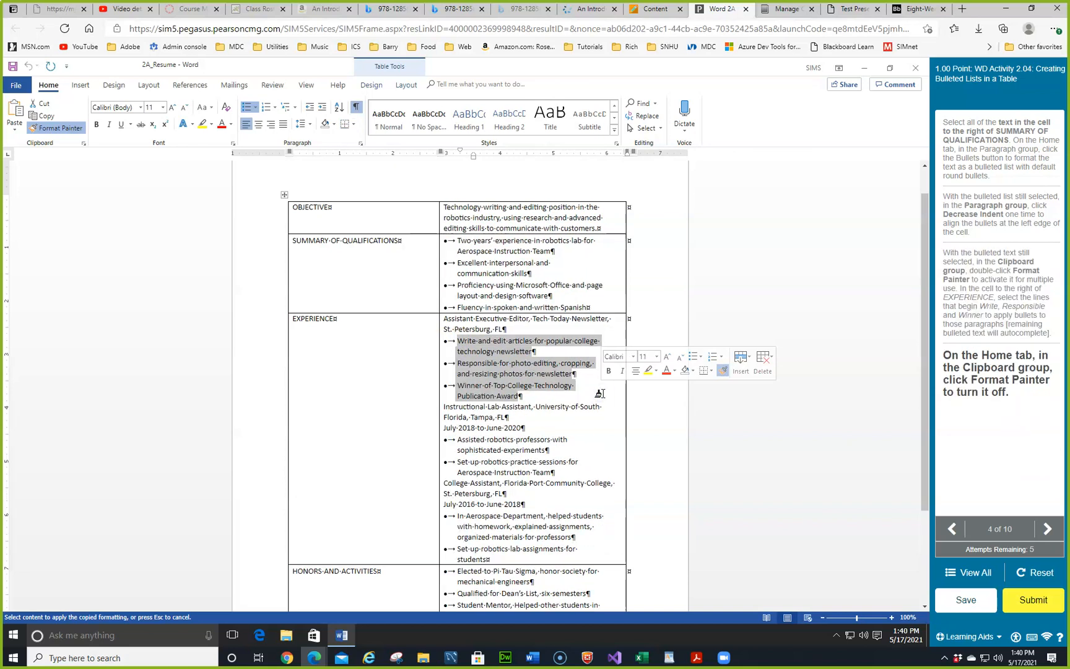
{"action": "left_click", "coordinate": [51, 128]}
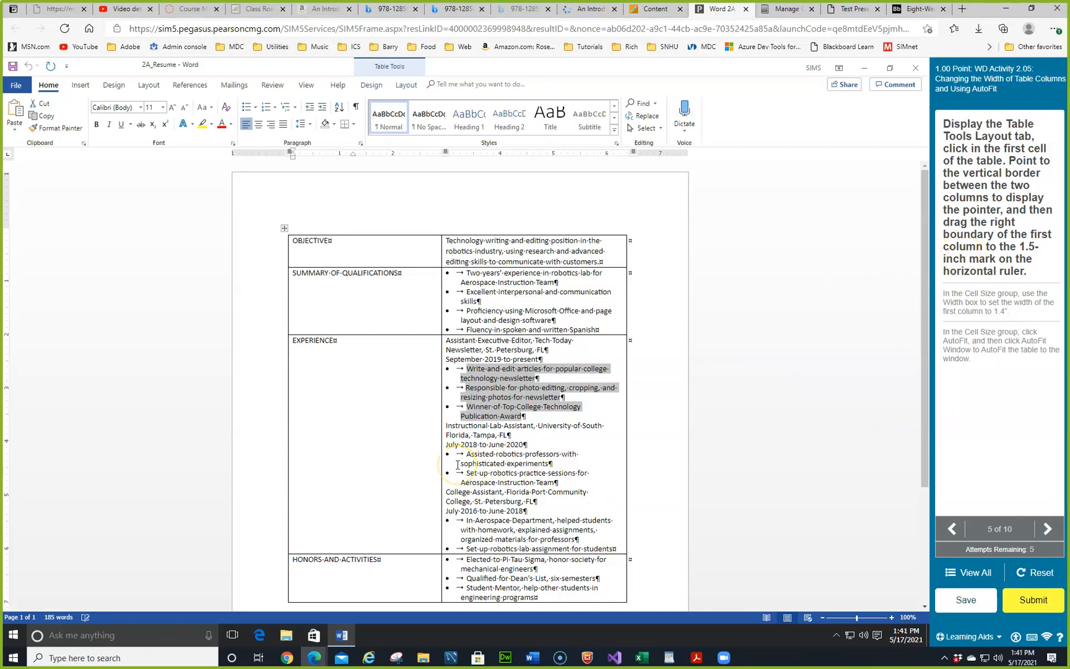
Step: Drag the first column border to the 1.5-inch mark, then set its width to 1.4"
{"action": "left_click", "coordinate": [403, 86]}
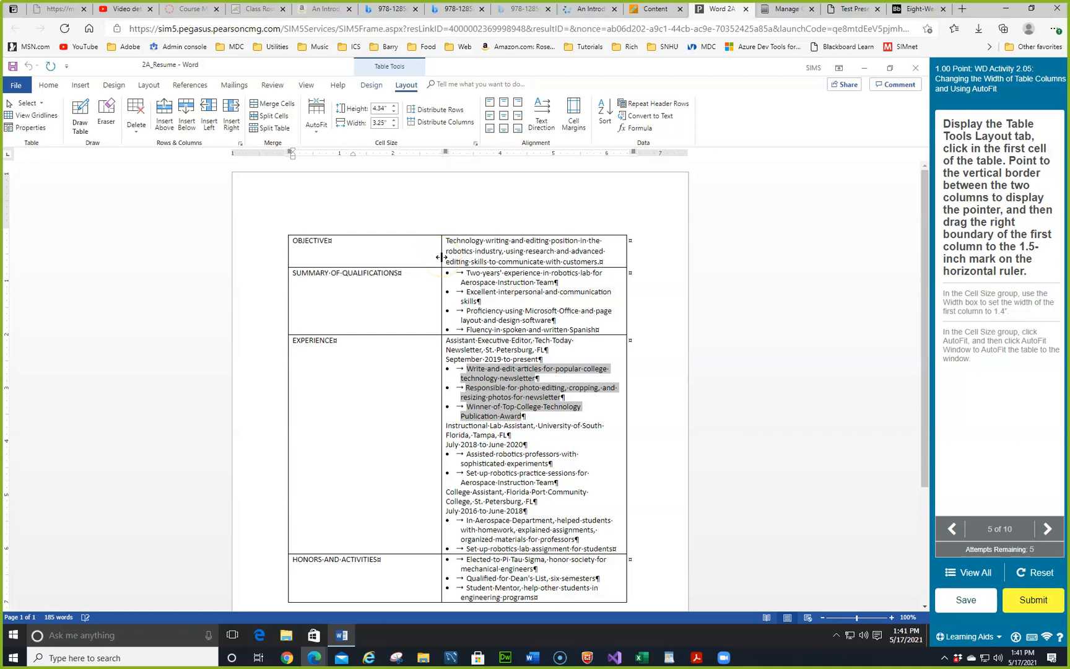
{"action": "left_click_drag", "start_coordinate": [442, 257], "coordinate": [363, 267]}
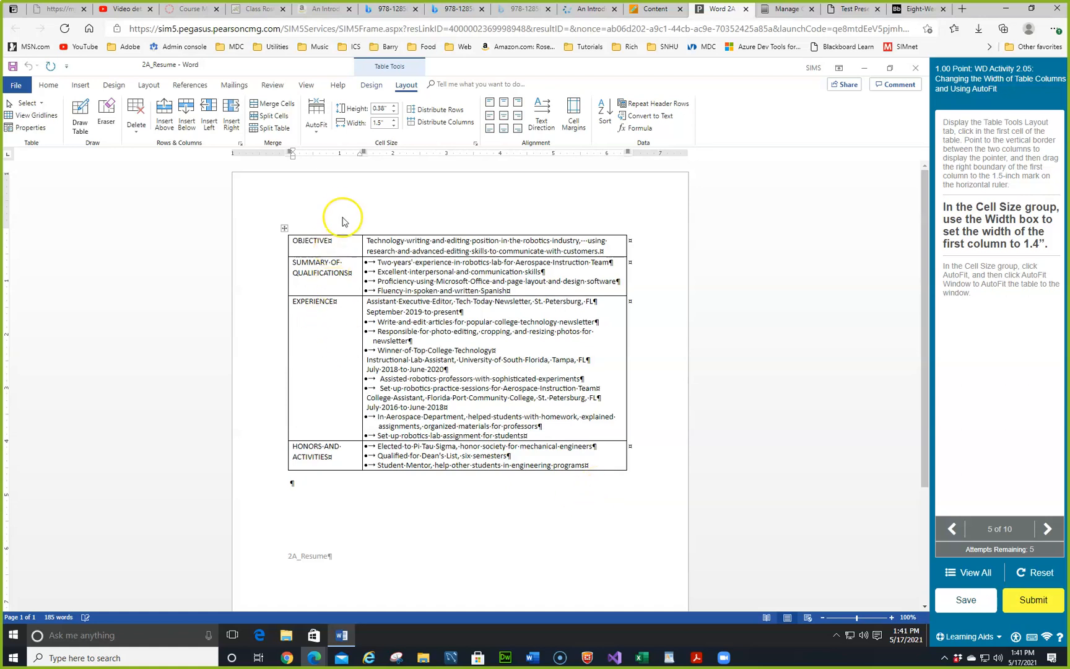
{"action": "left_click", "coordinate": [394, 126]}
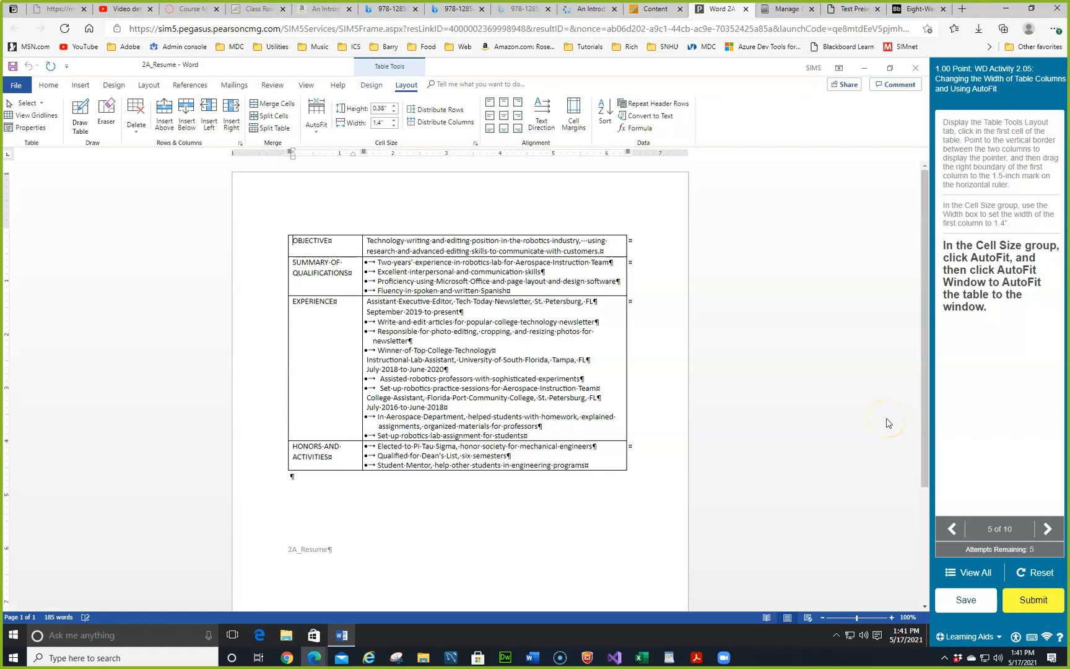
Step: Apply AutoFit Window so the table spans the full page width
{"action": "left_click", "coordinate": [317, 133]}
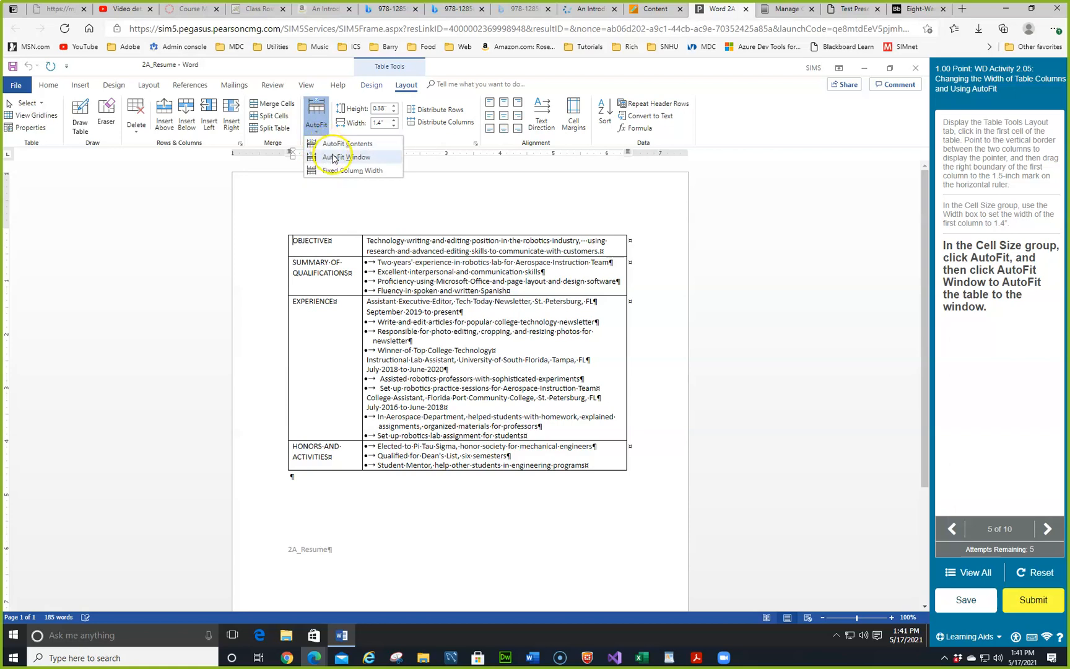
{"action": "left_click", "coordinate": [331, 157]}
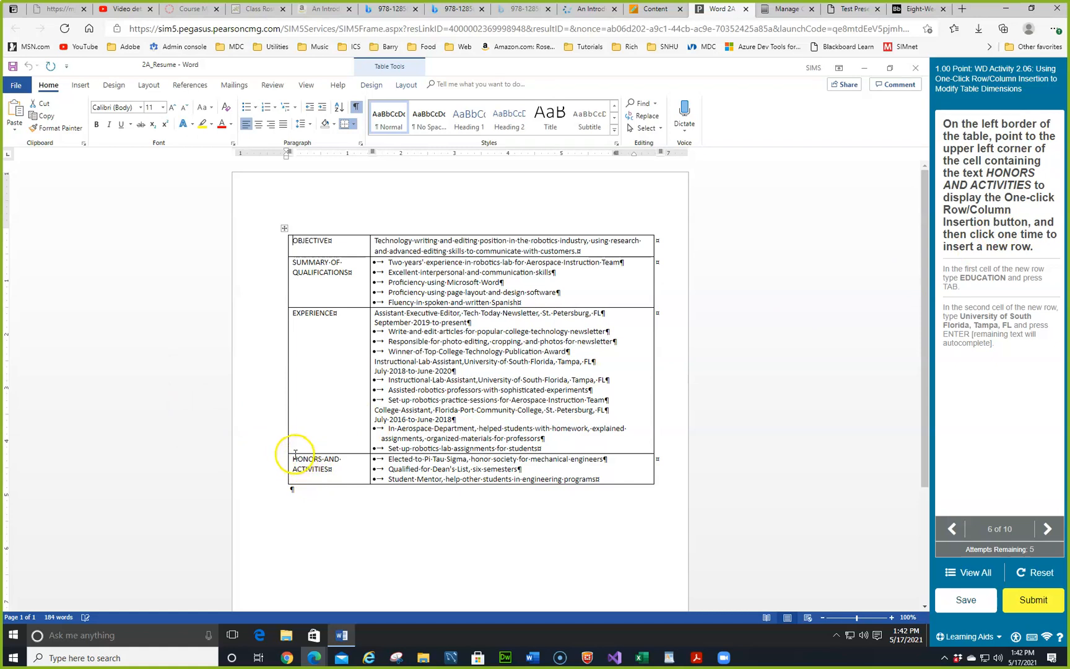
Step: Add a row above HONORS AND ACTIVITIES and type EDUCATION in its first cell
{"action": "mouse_move", "coordinate": [285, 454]}
{"action": "right_click", "coordinate": [339, 466]}
{"action": "left_click", "coordinate": [378, 357]}
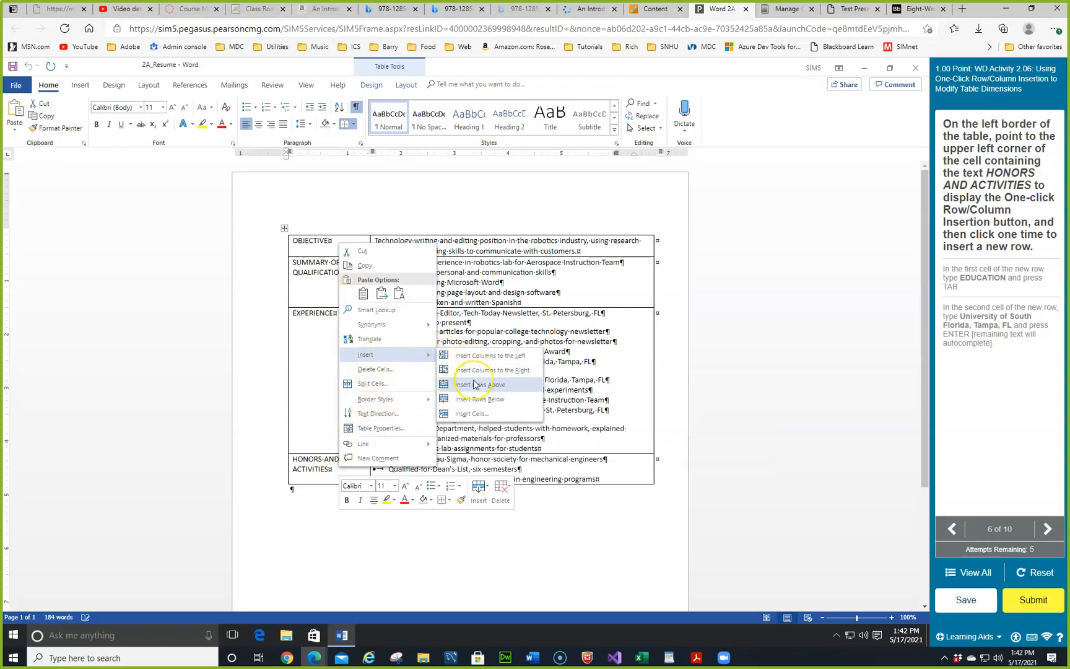
{"action": "left_click", "coordinate": [338, 466]}
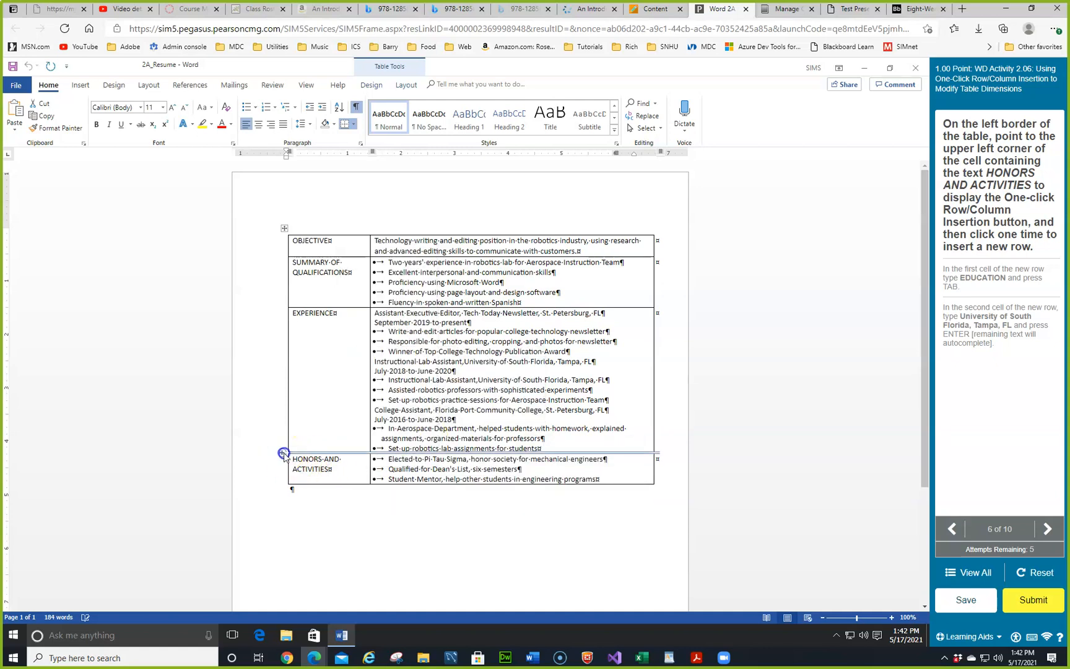
{"action": "left_click", "coordinate": [282, 453]}
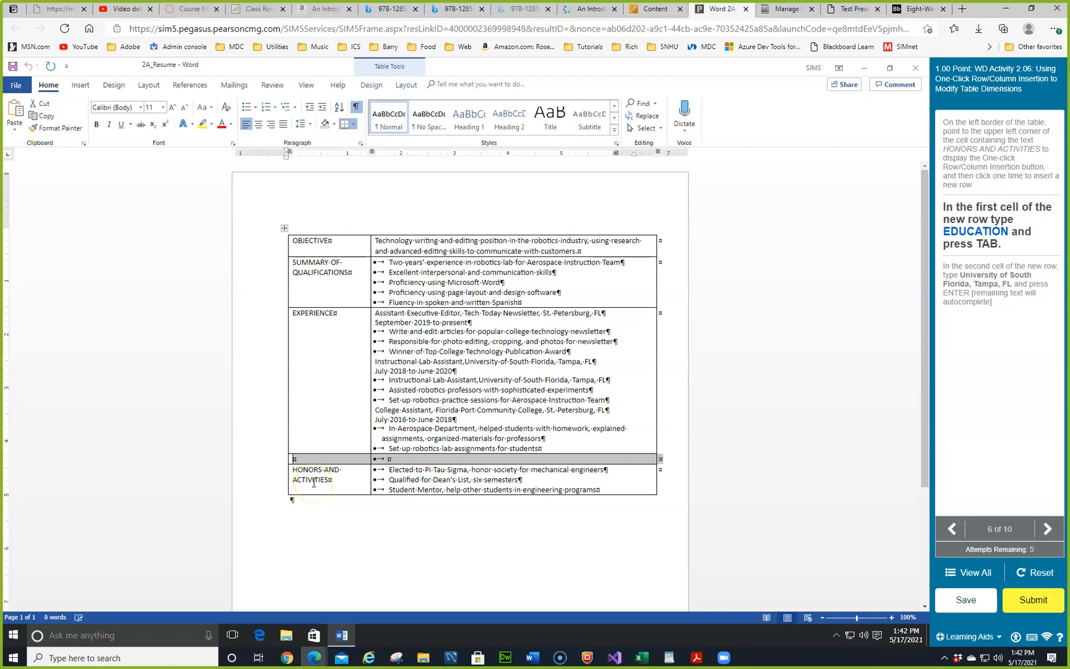
{"action": "type", "text": "EDUCATIO"}
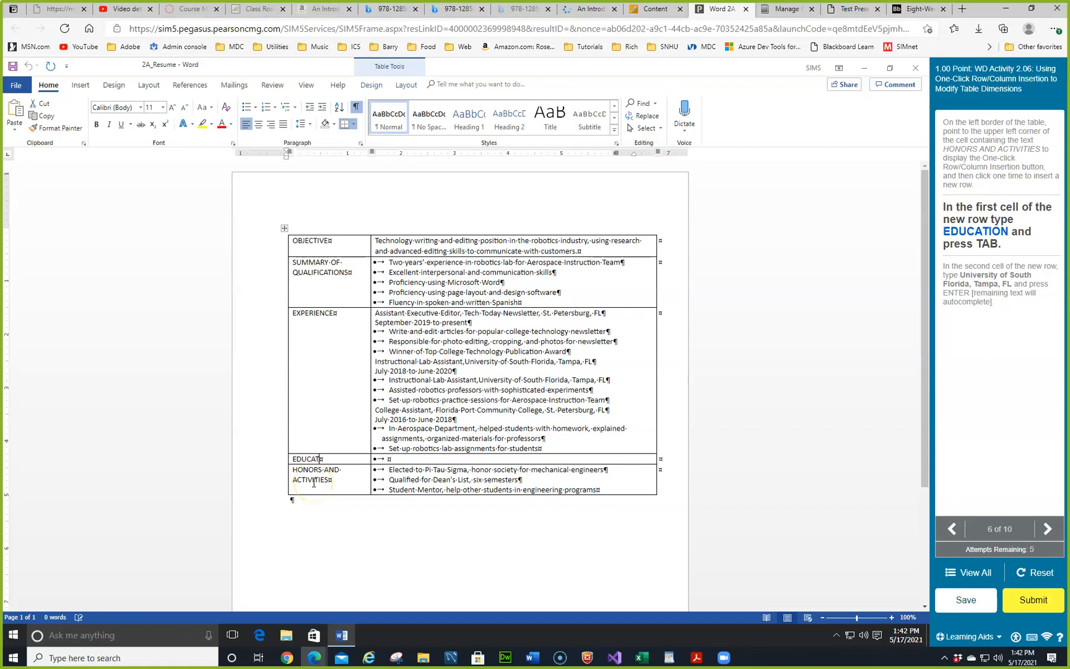
{"action": "type", "text": "N"}
Step: Finish the EDUCATION heading and dismiss the Attempts Exhausted message and practice hint
{"action": "key", "text": "Tab"}
{"action": "key", "text": "Tab"}
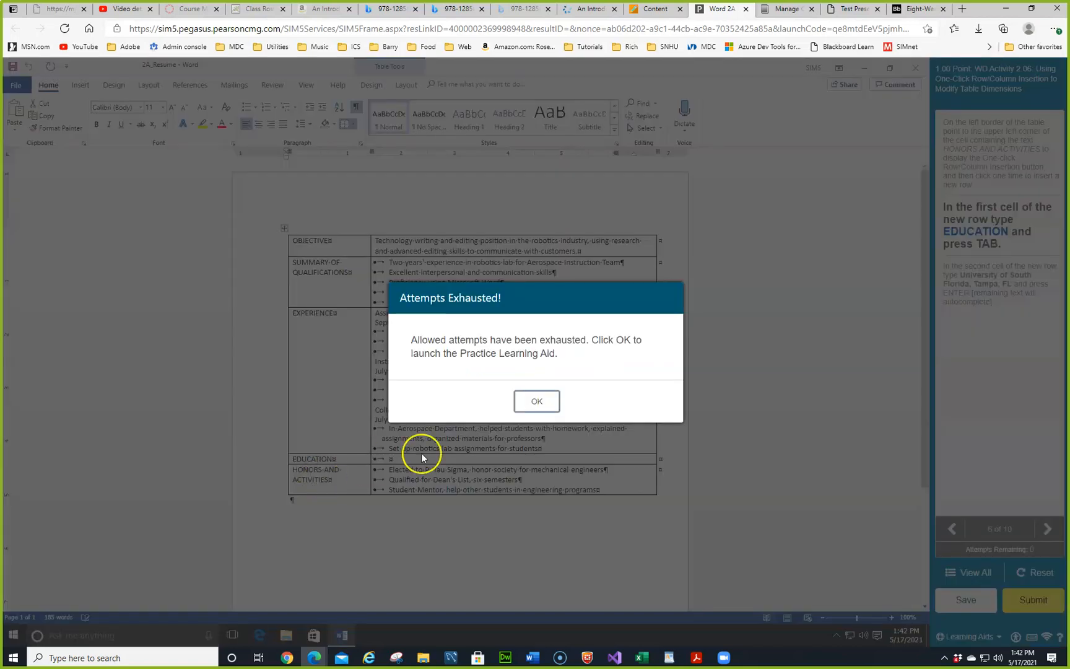
{"action": "left_click", "coordinate": [536, 401]}
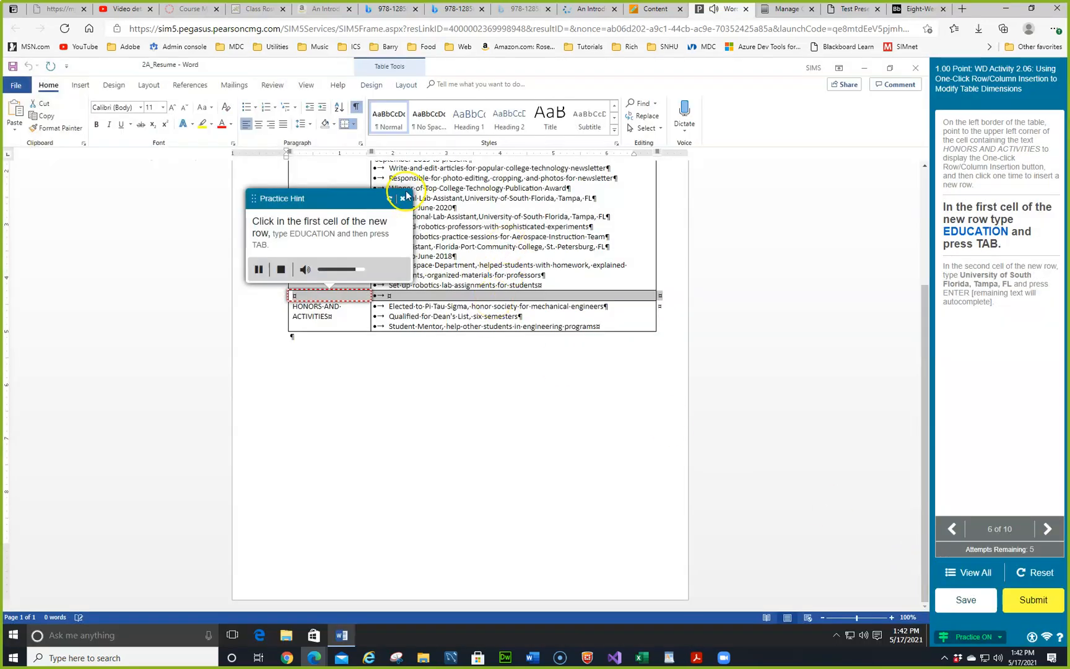
{"action": "left_click", "coordinate": [402, 198]}
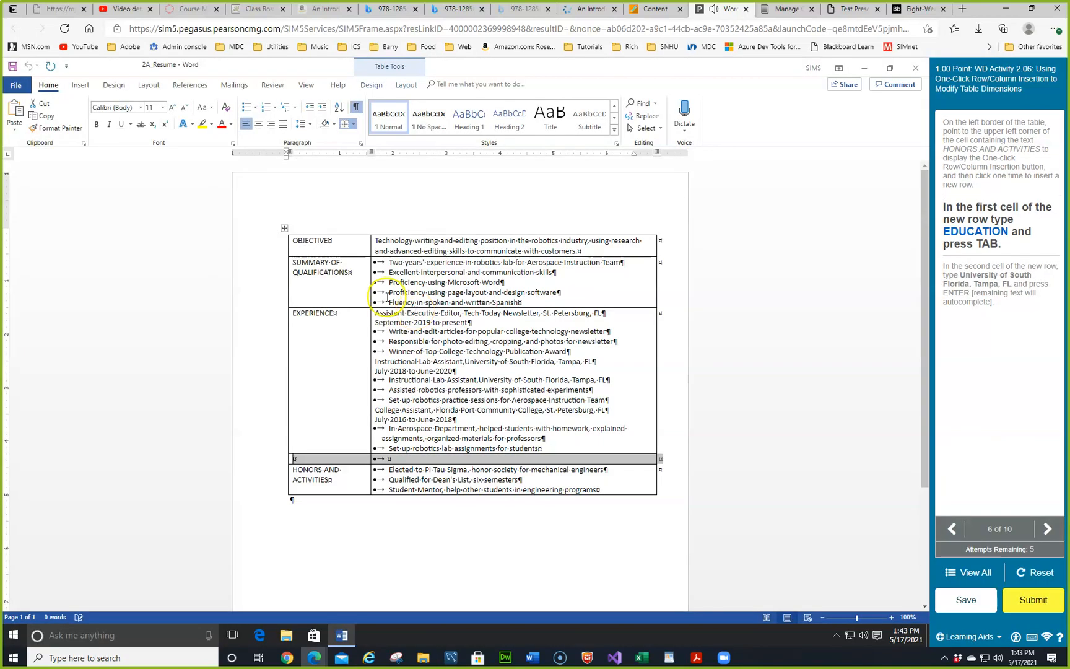
Step: Enter EDUCATION and 'University of South Florida, Tampa, FL' so the degree details autocomplete
{"action": "left_click", "coordinate": [307, 458]}
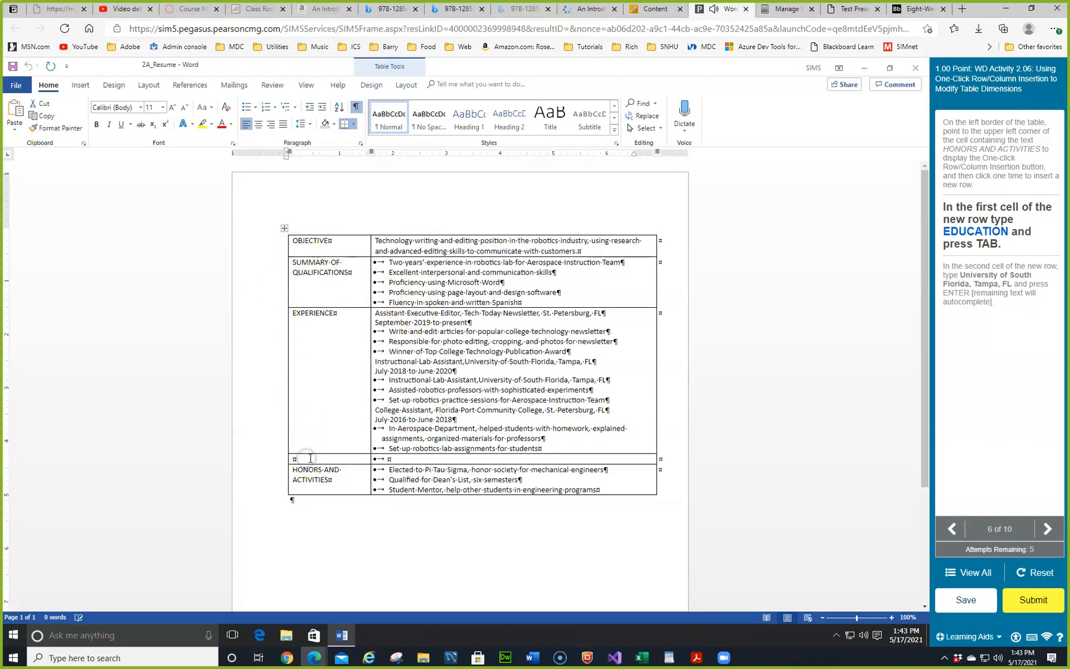
{"action": "type", "text": "EDUCATION"}
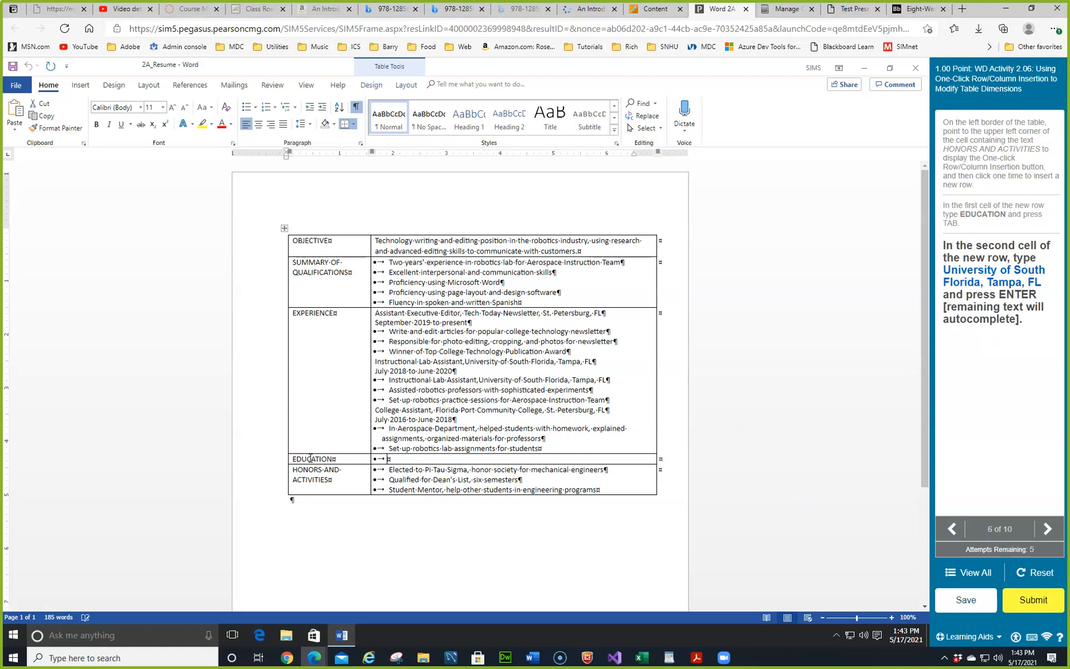
{"action": "type", "text": "University of South Florida, Tampa, FL"}
{"action": "key", "text": "Return"}
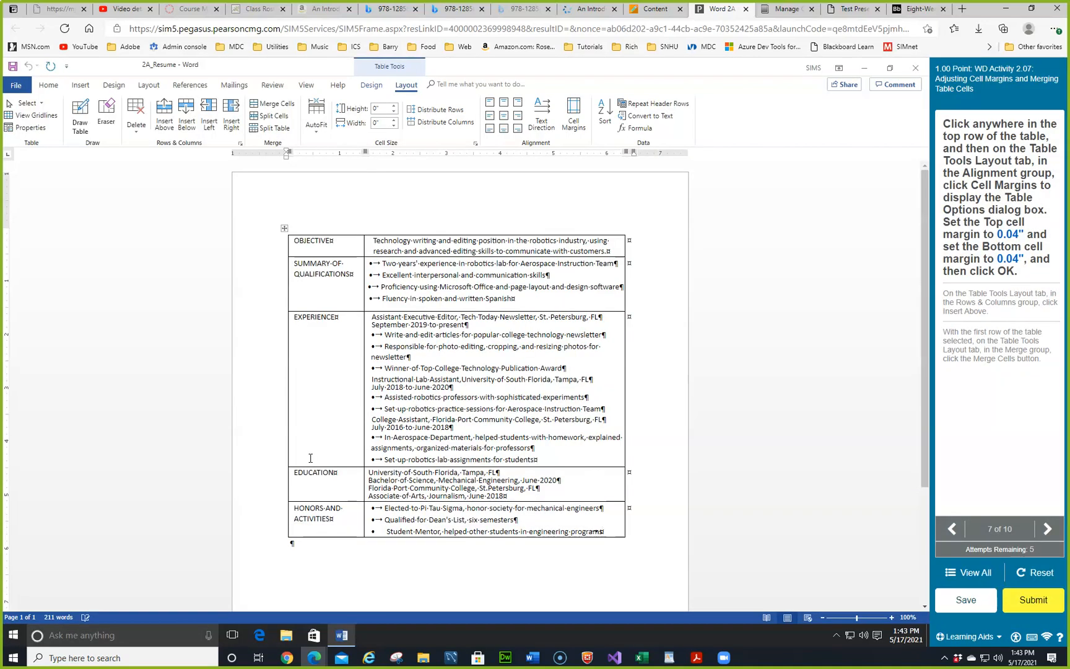
Step: From the table's top row, raise the Top and Bottom default cell margins to 0.04" in Table Options
{"action": "left_click", "coordinate": [469, 243]}
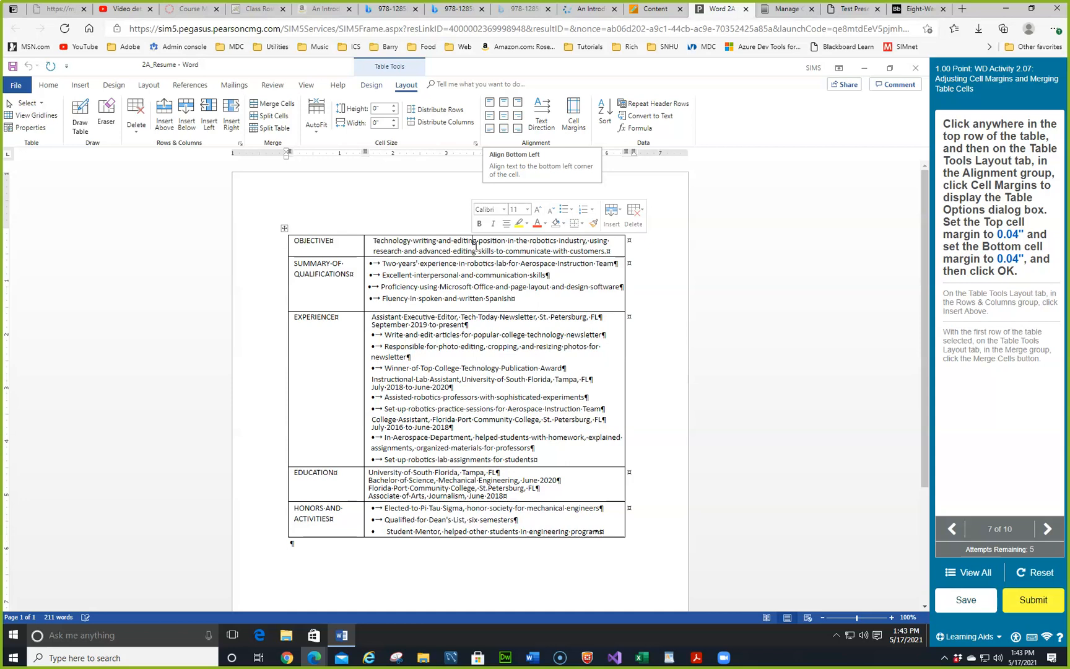
{"action": "left_click", "coordinate": [574, 110]}
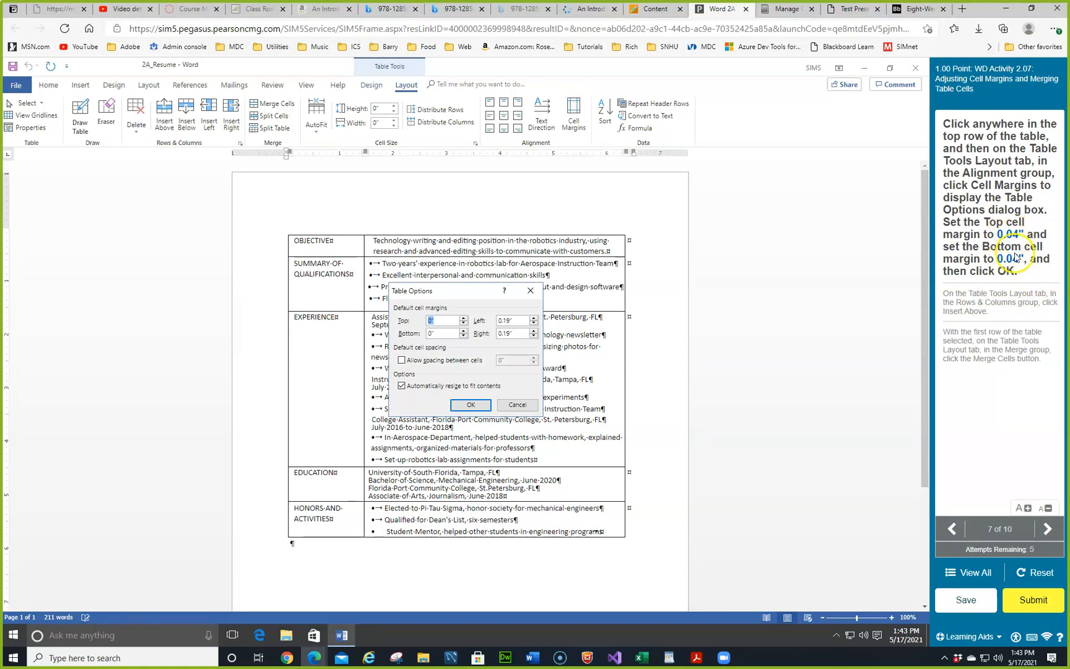
{"action": "left_click_drag", "start_coordinate": [427, 293], "coordinate": [256, 256]}
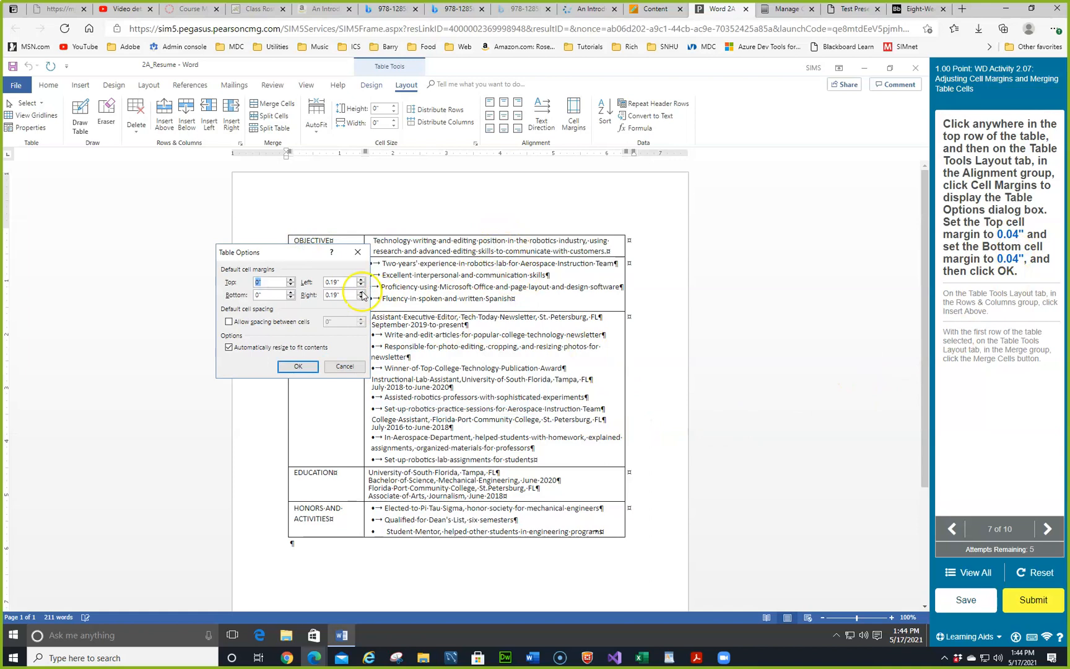
{"action": "left_click", "coordinate": [291, 280]}
{"action": "left_click", "coordinate": [291, 280]}
{"action": "left_click", "coordinate": [290, 280]}
{"action": "left_click", "coordinate": [290, 280]}
{"action": "left_click", "coordinate": [290, 293]}
{"action": "left_click", "coordinate": [290, 292]}
{"action": "left_click", "coordinate": [291, 292]}
{"action": "left_click", "coordinate": [291, 292]}
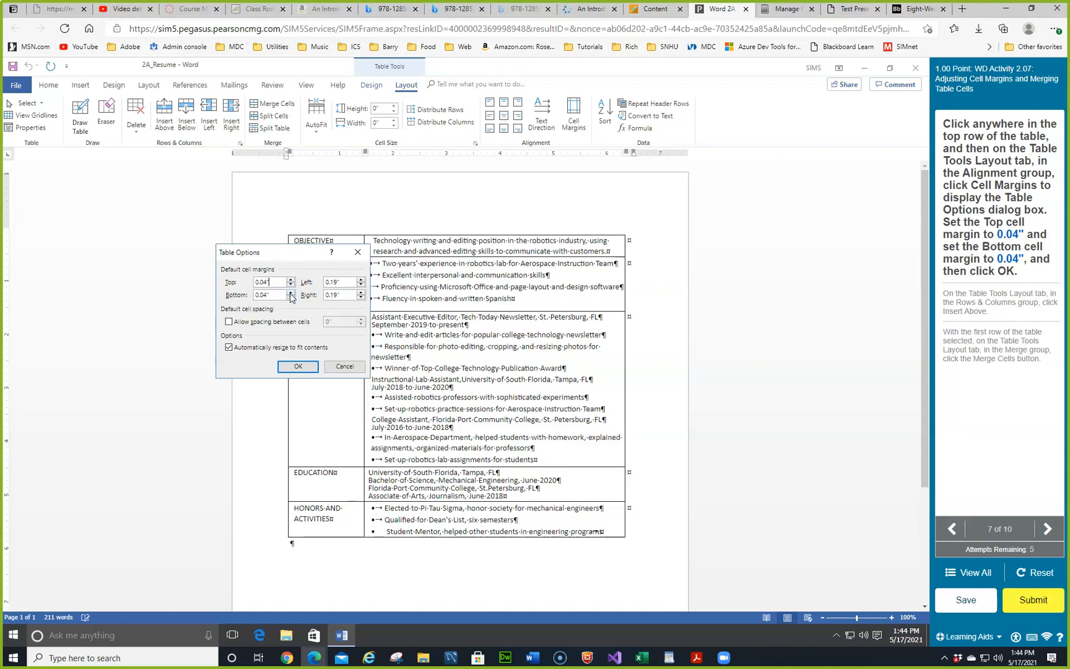
{"action": "left_click", "coordinate": [288, 365]}
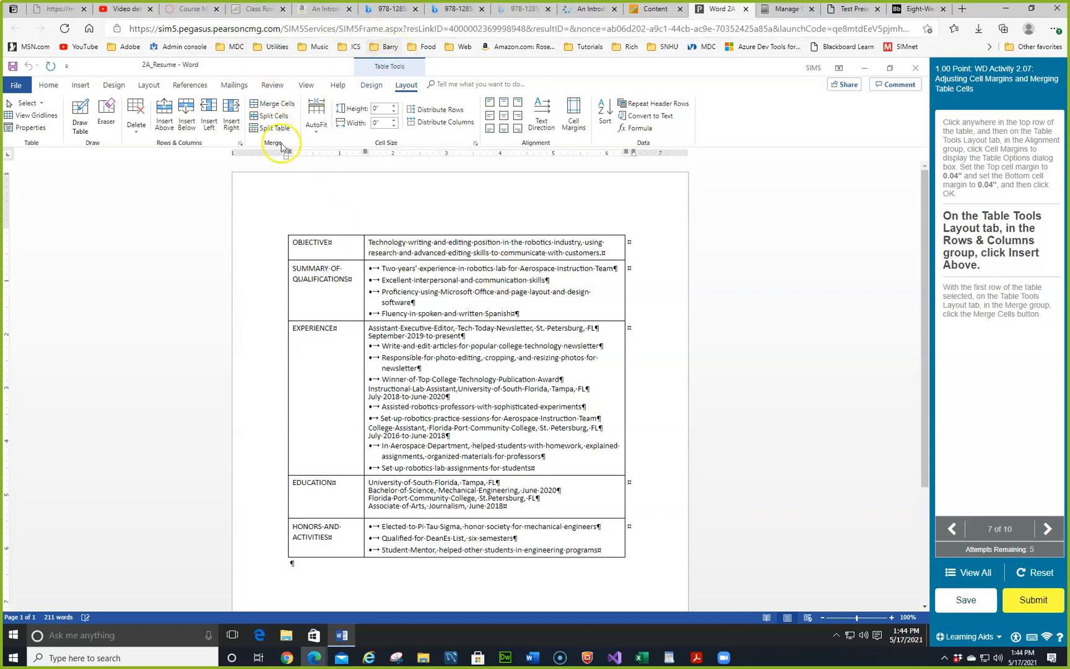
Step: Insert an empty row above OBJECTIVE and merge it into a single cell
{"action": "left_click", "coordinate": [165, 114]}
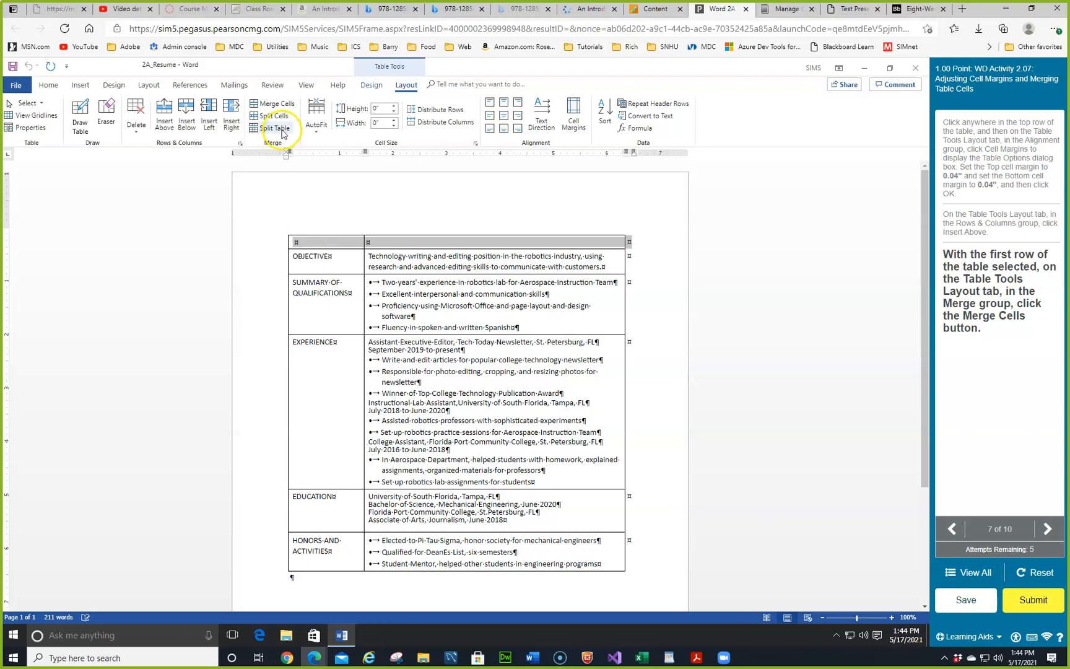
{"action": "right_click", "coordinate": [325, 243]}
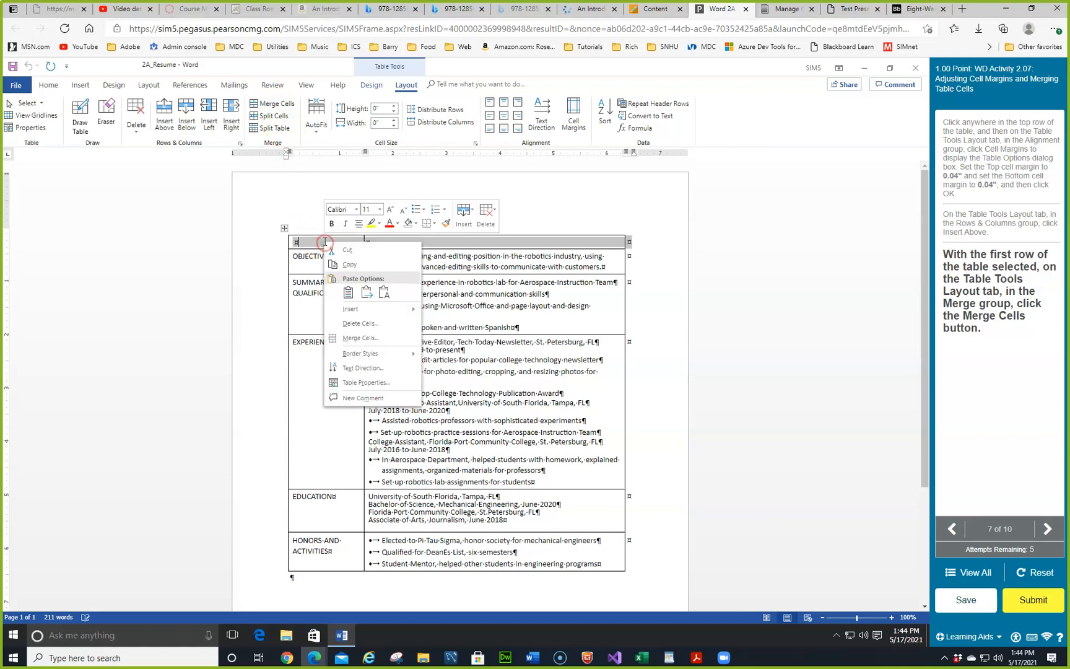
{"action": "left_click", "coordinate": [352, 338]}
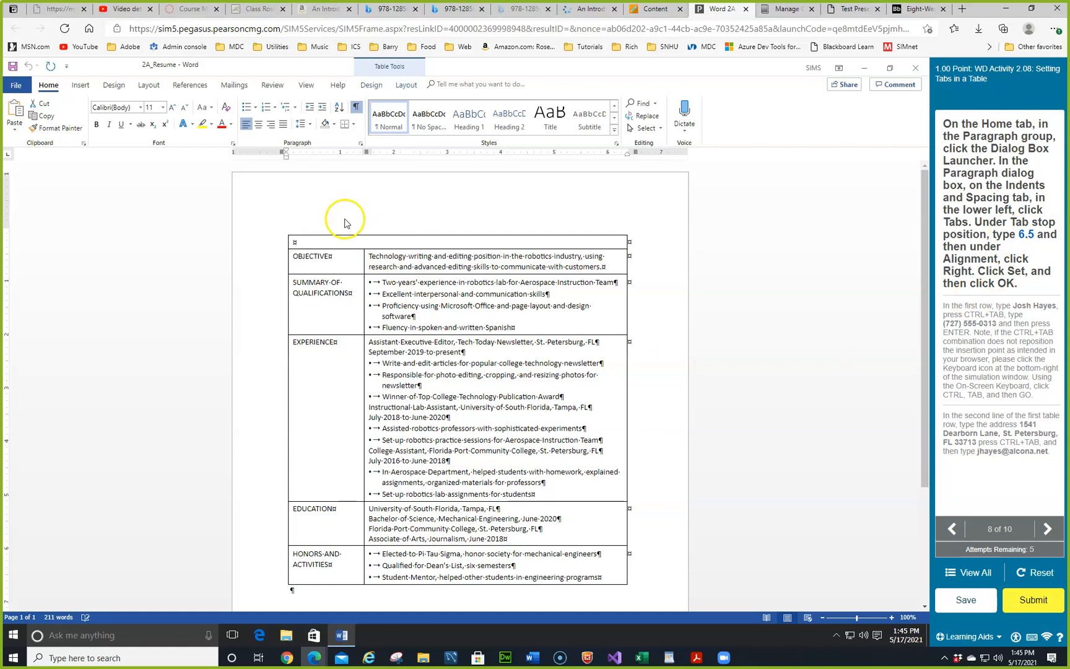
Step: Set a right-aligned tab stop at 6.5 inches for the new top row
{"action": "left_click", "coordinate": [360, 145]}
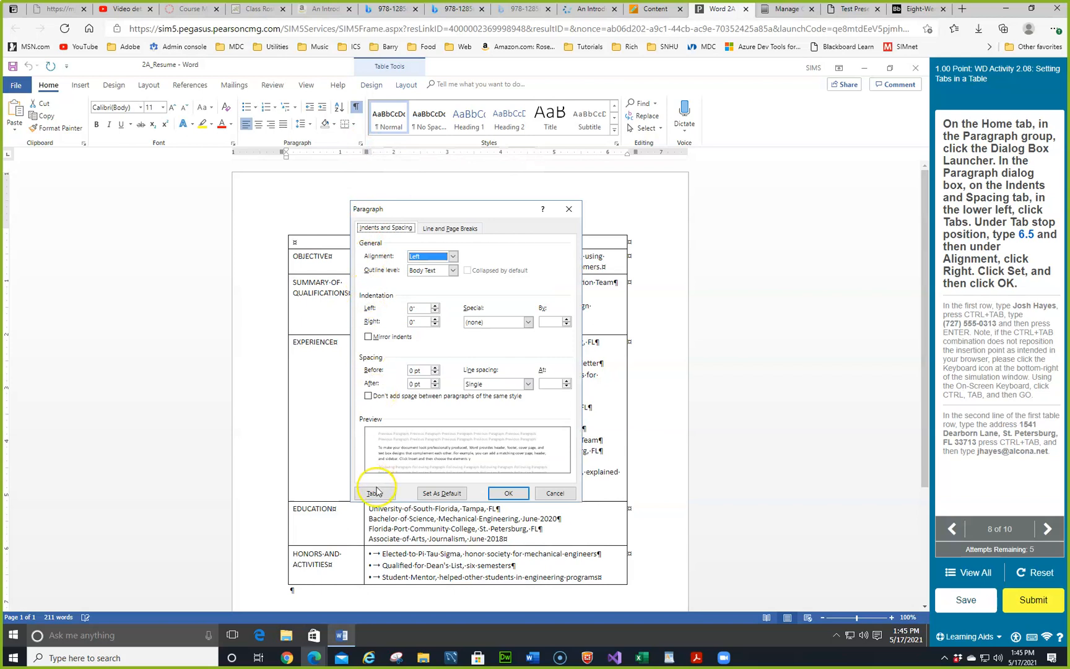
{"action": "left_click", "coordinate": [375, 498]}
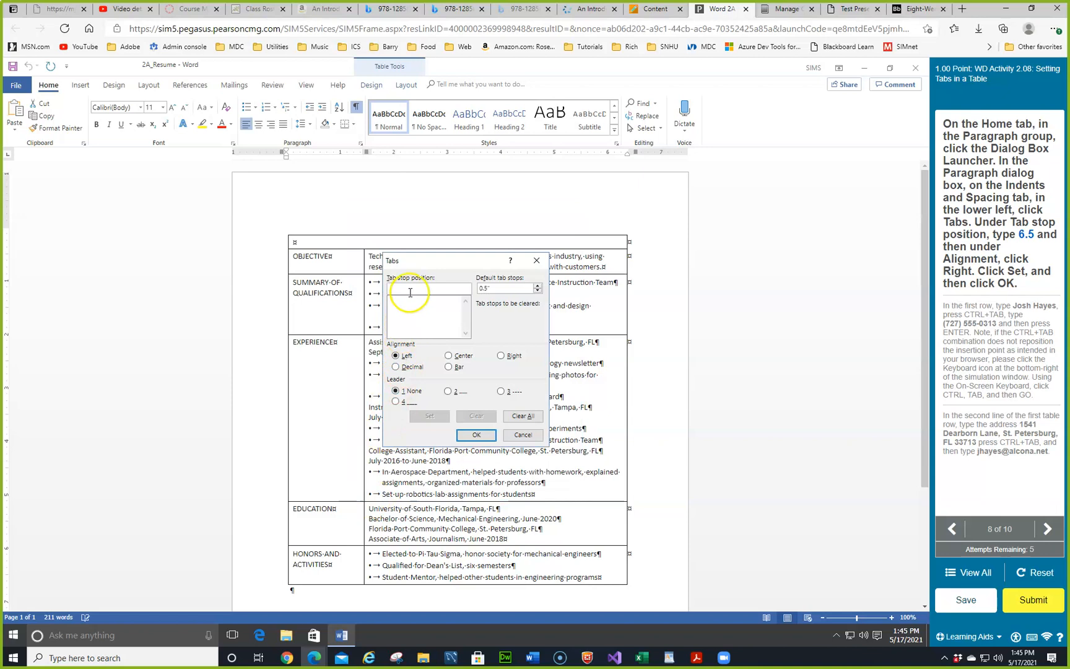
{"action": "type", "text": "6.5"}
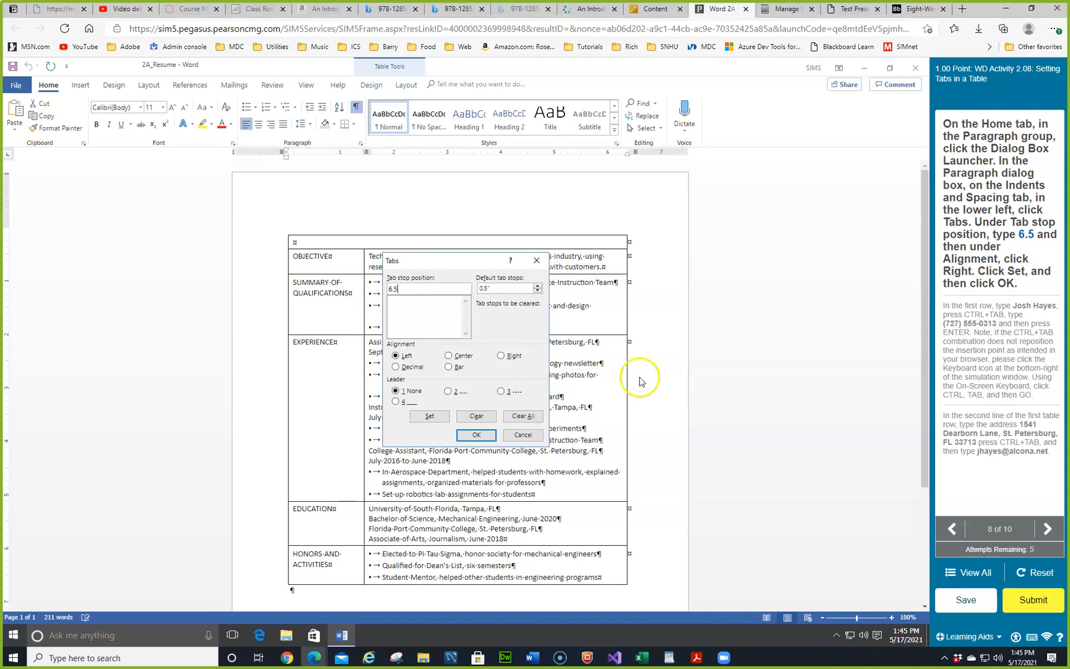
{"action": "left_click", "coordinate": [501, 356]}
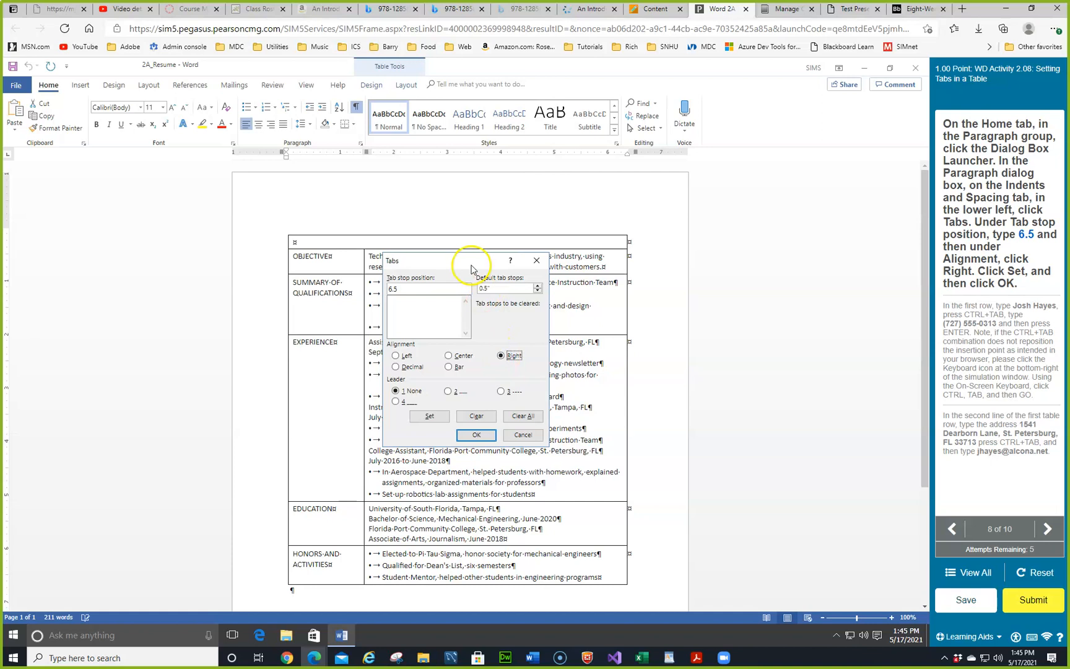
{"action": "left_click", "coordinate": [431, 418]}
{"action": "left_click", "coordinate": [428, 416]}
{"action": "left_click", "coordinate": [478, 435]}
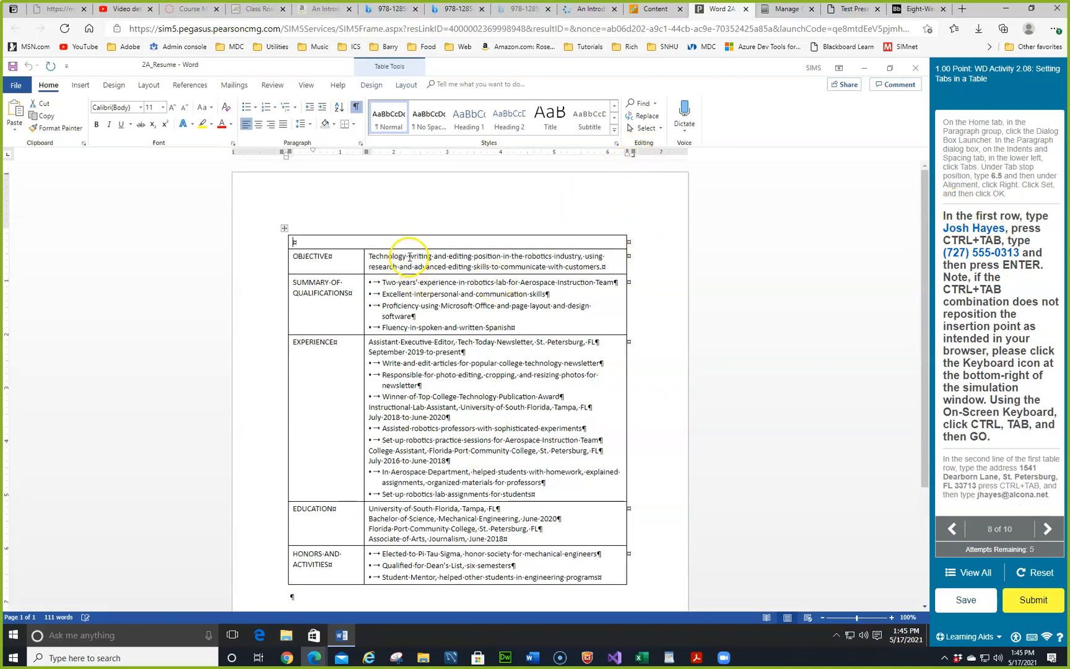
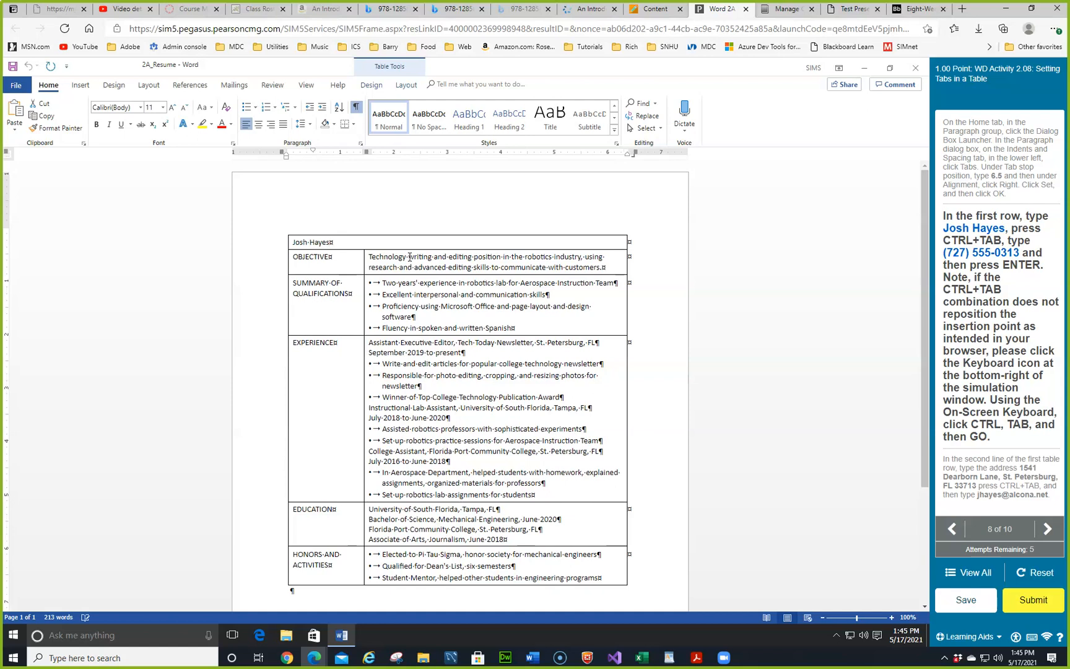
Step: Type the applicant's name, insert an in-cell tab with the On-Screen Keyboard, then the phone number
{"action": "key", "text": "ctrl+Tab"}
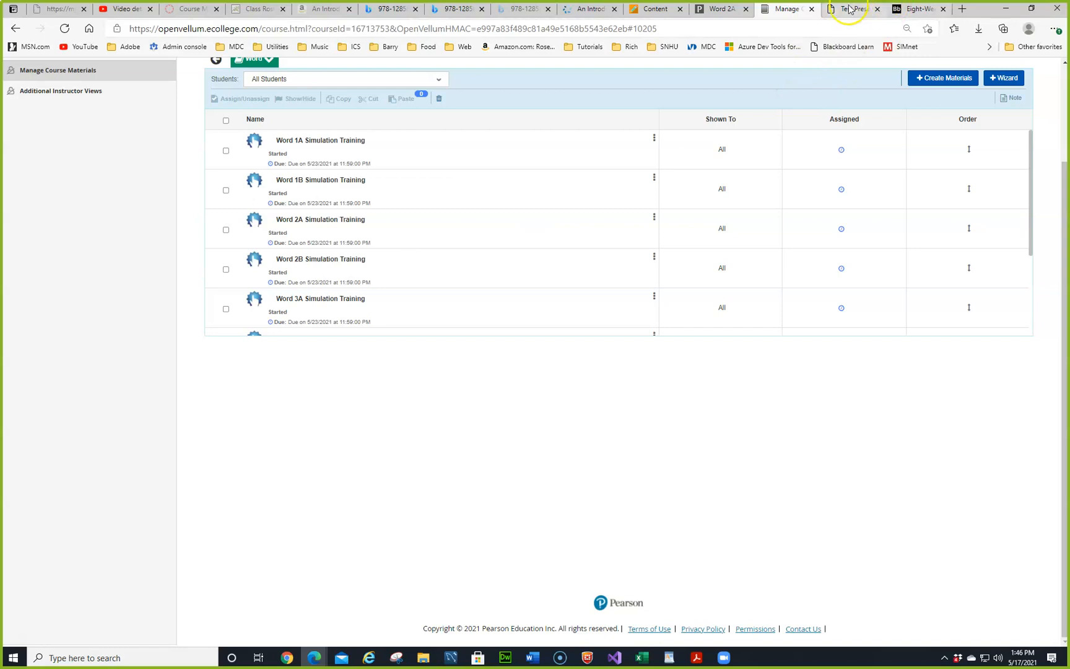
{"action": "left_click", "coordinate": [729, 15]}
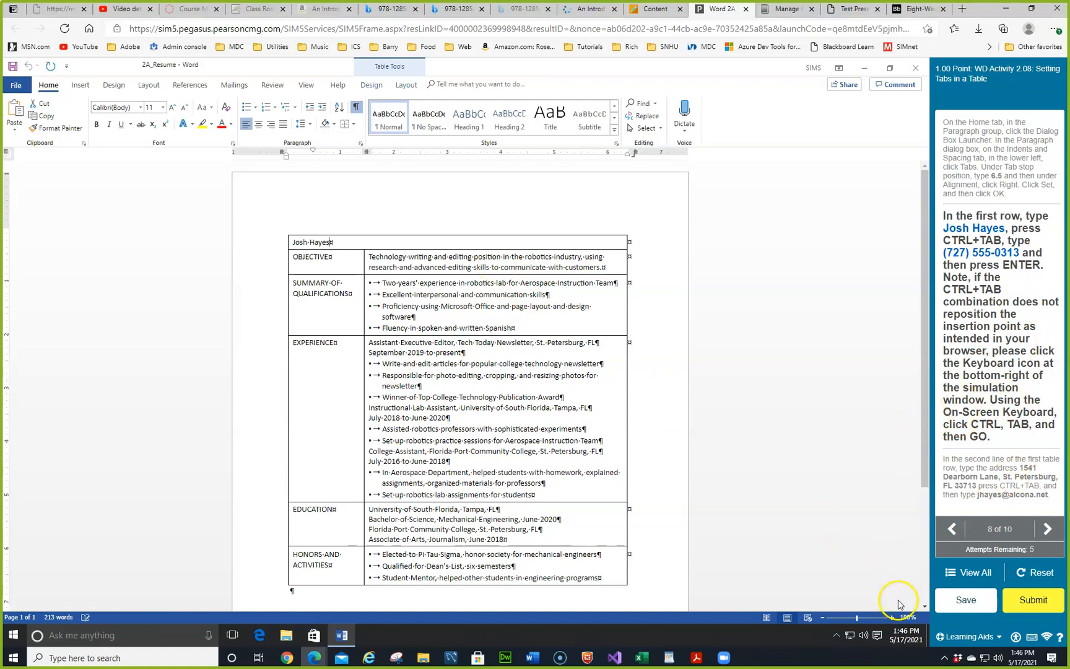
{"action": "left_click", "coordinate": [1031, 638]}
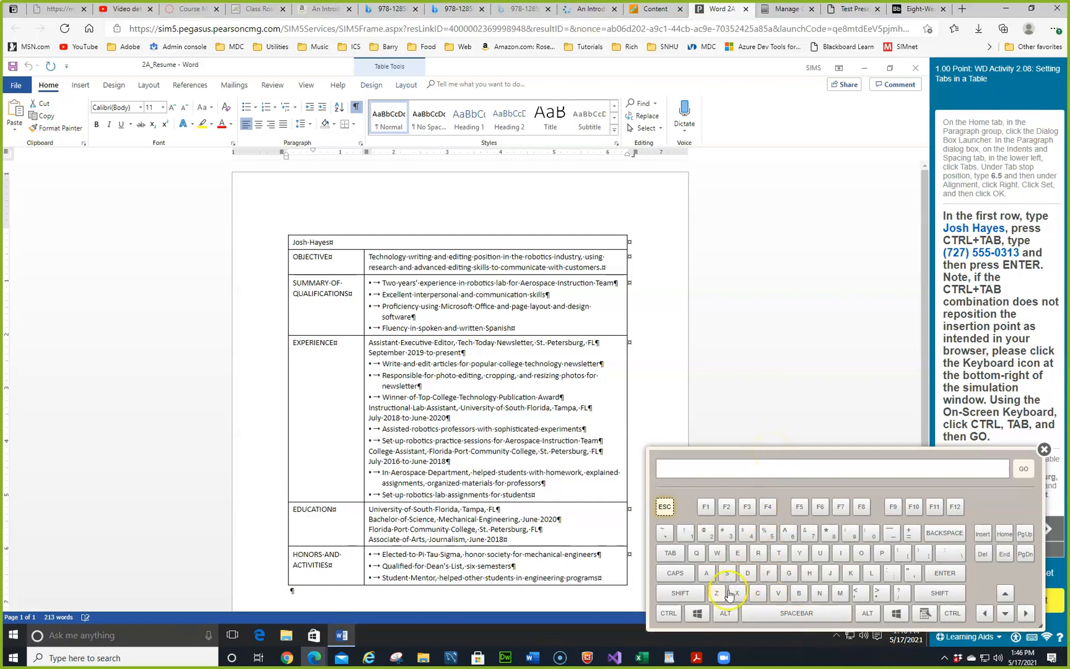
{"action": "left_click", "coordinate": [669, 613]}
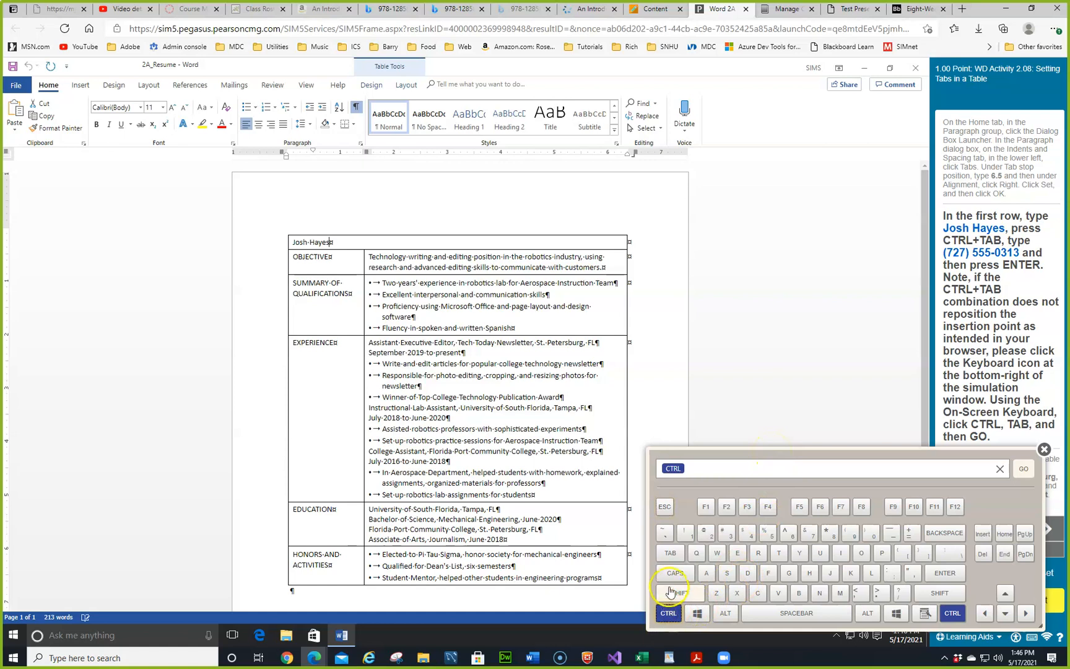
{"action": "left_click", "coordinate": [673, 553]}
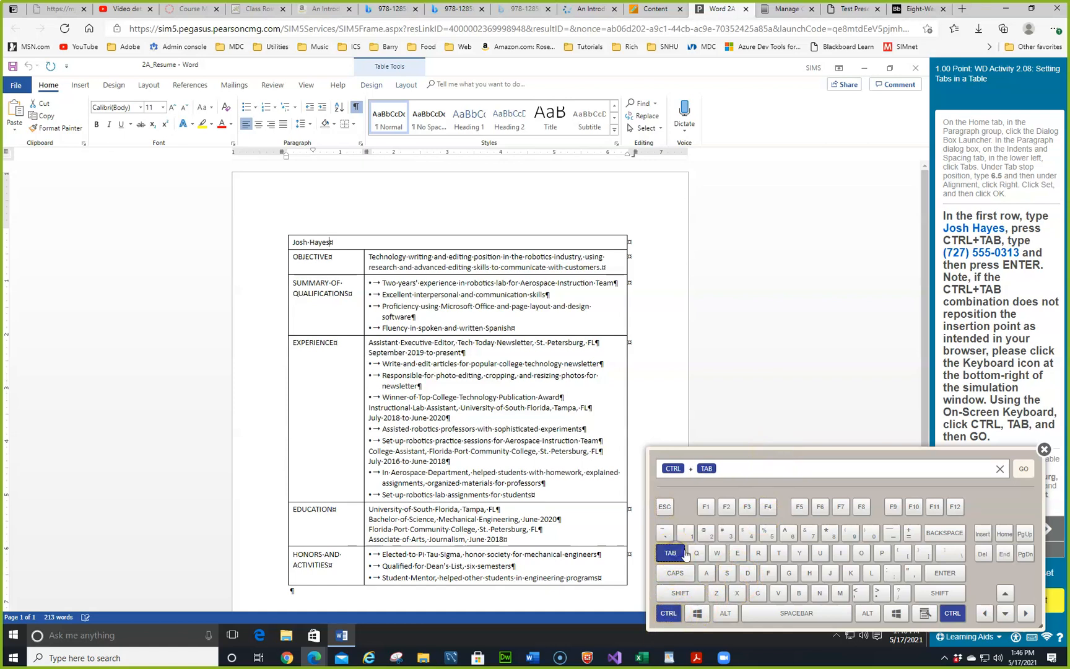
{"action": "left_click", "coordinate": [1023, 469]}
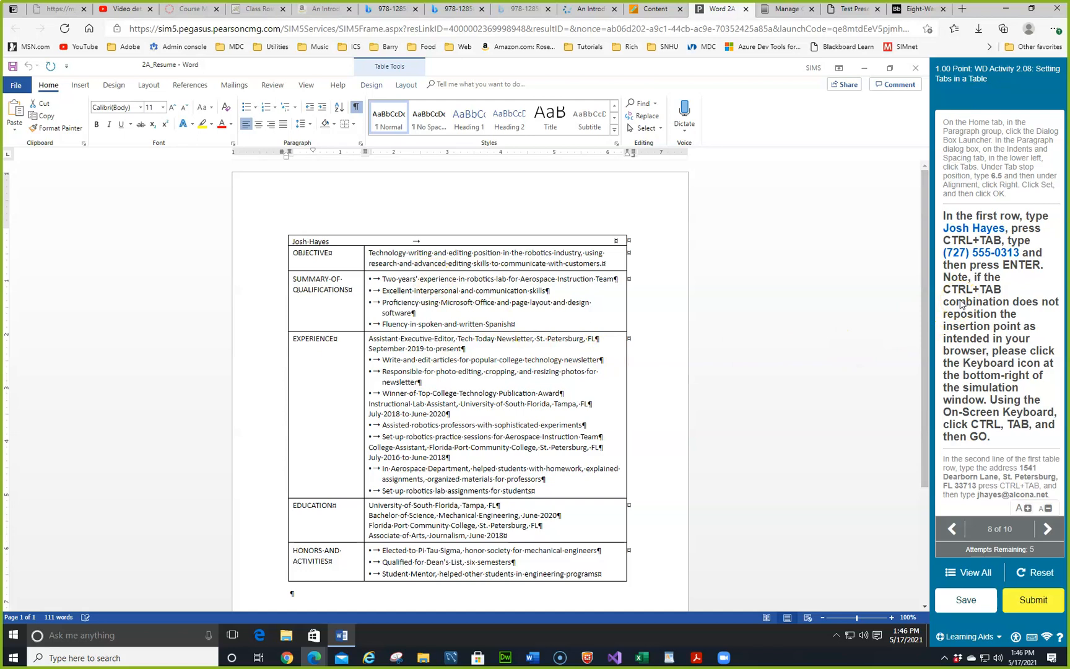
{"action": "type", "text": "27) 555-0313"}
{"action": "key", "text": "Return"}
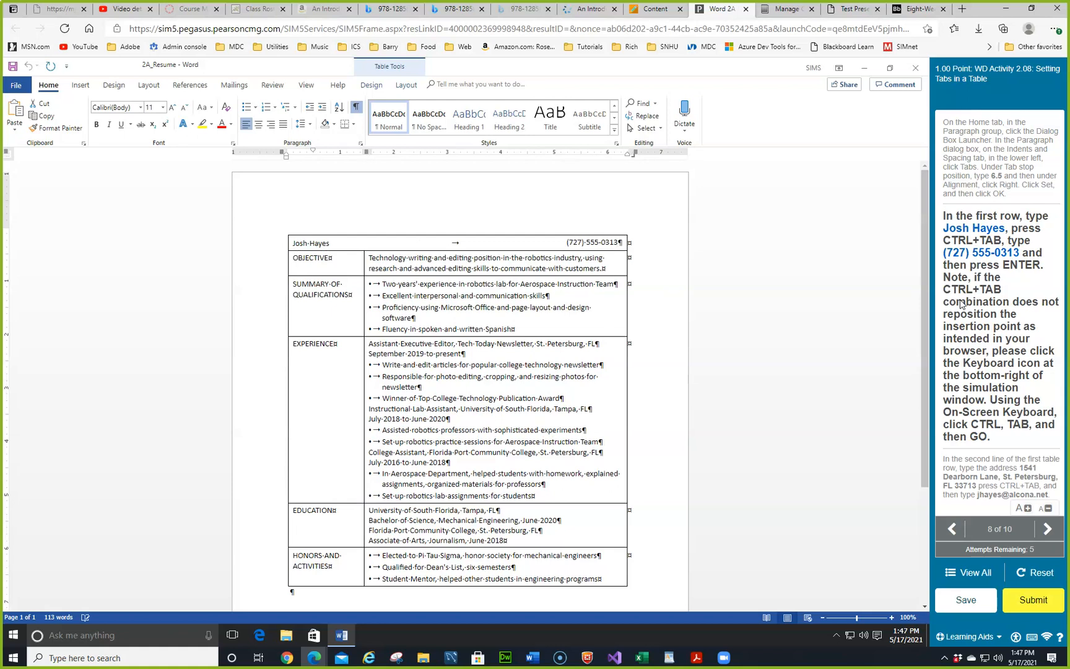
Step: On a new line, enter the applicant's postal address, an in-cell tab, and their e-mail address
{"action": "key", "text": "Return"}
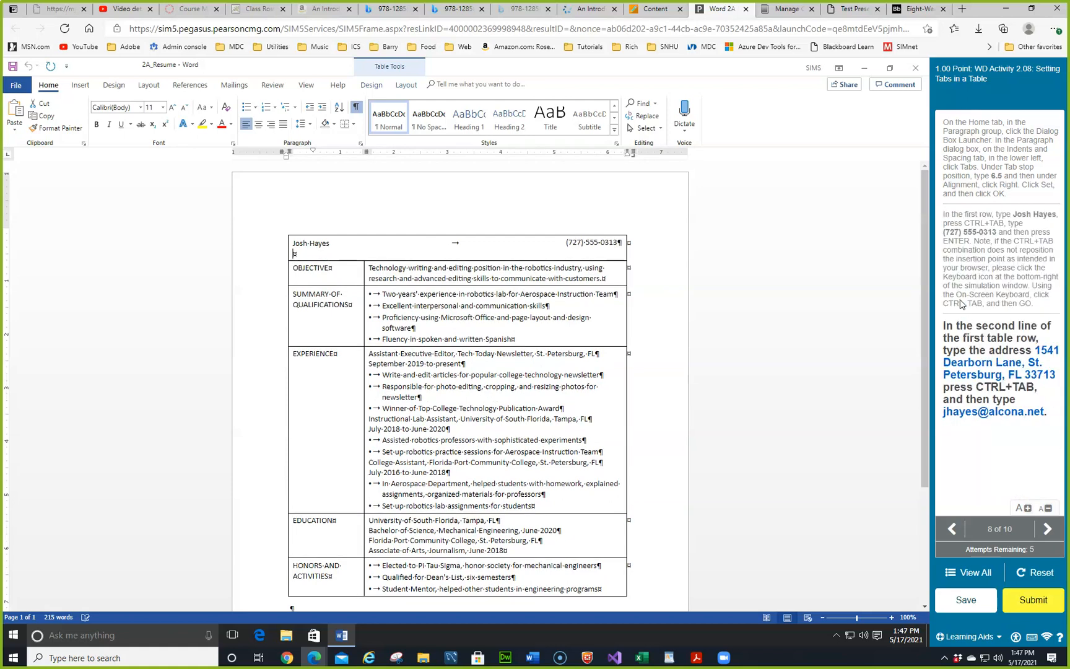
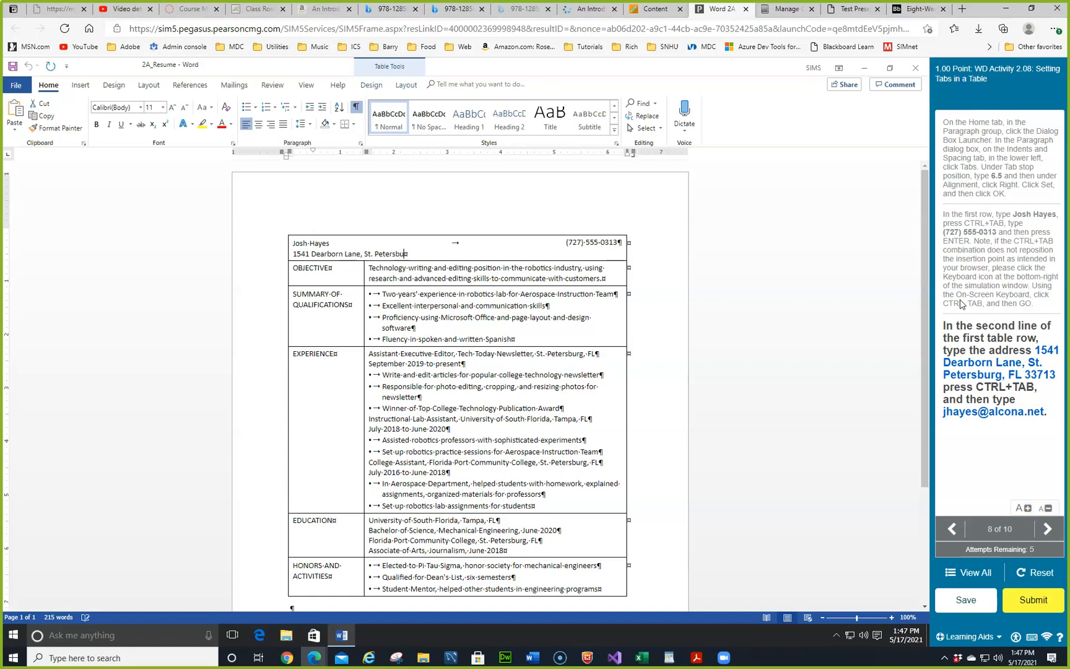
{"action": "left_click", "coordinate": [1032, 638]}
{"action": "left_click", "coordinate": [1031, 637]}
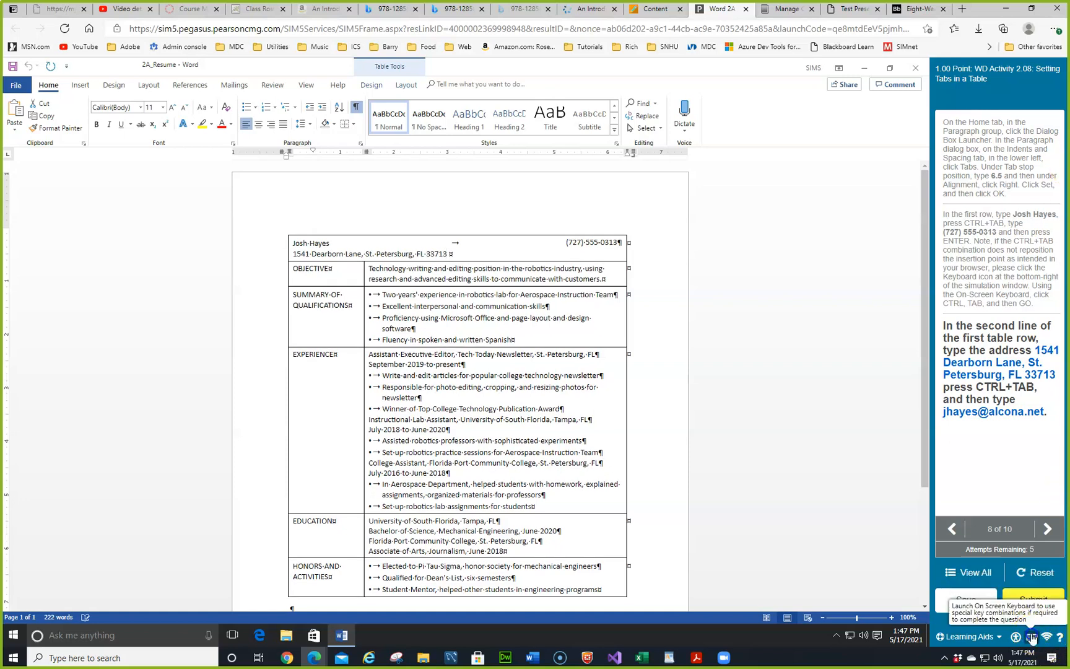
{"action": "left_click", "coordinate": [668, 612]}
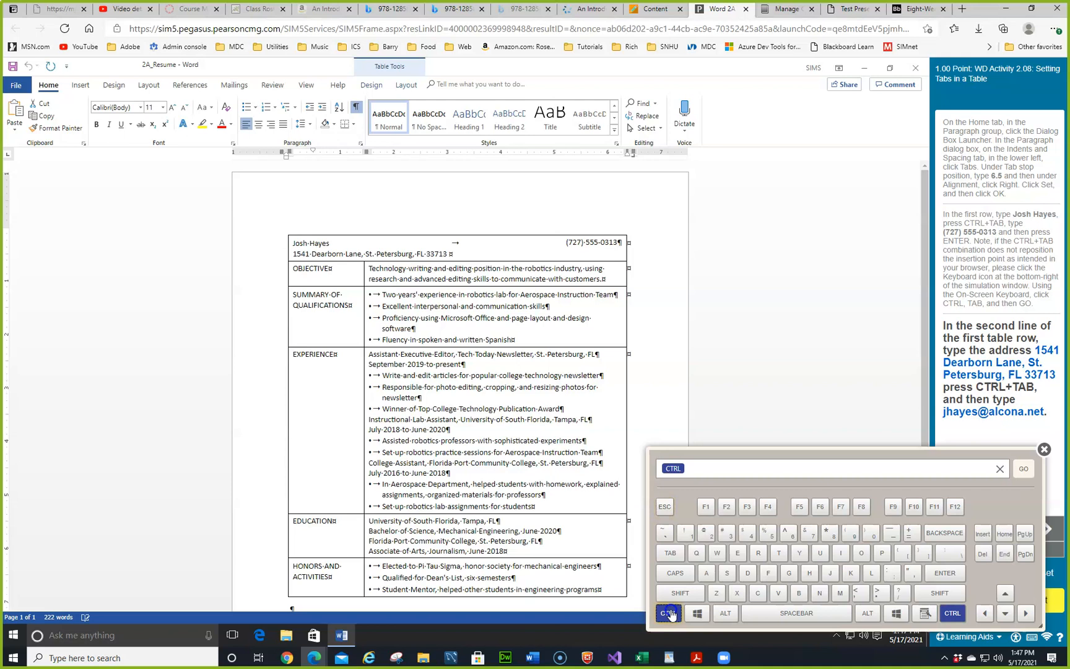
{"action": "left_click", "coordinate": [669, 555]}
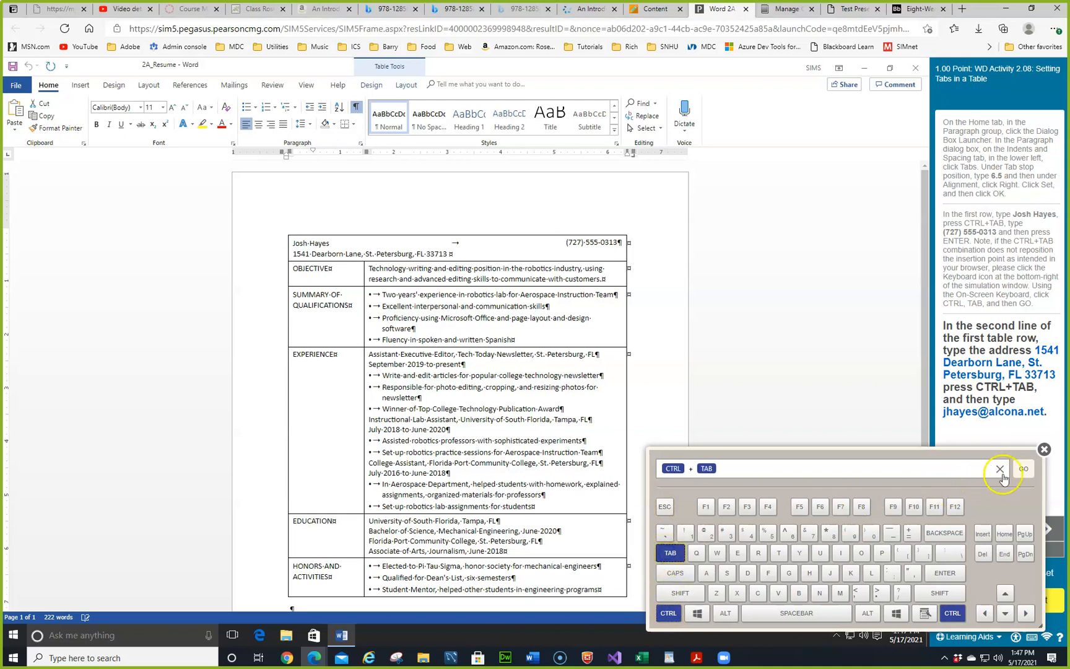
{"action": "left_click", "coordinate": [1022, 469]}
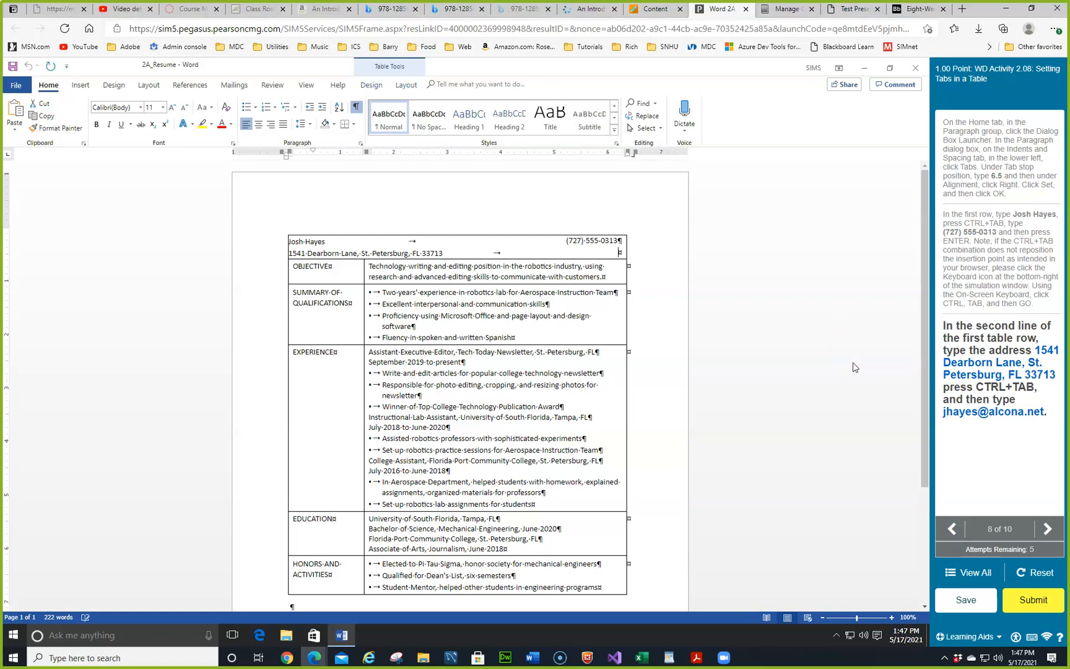
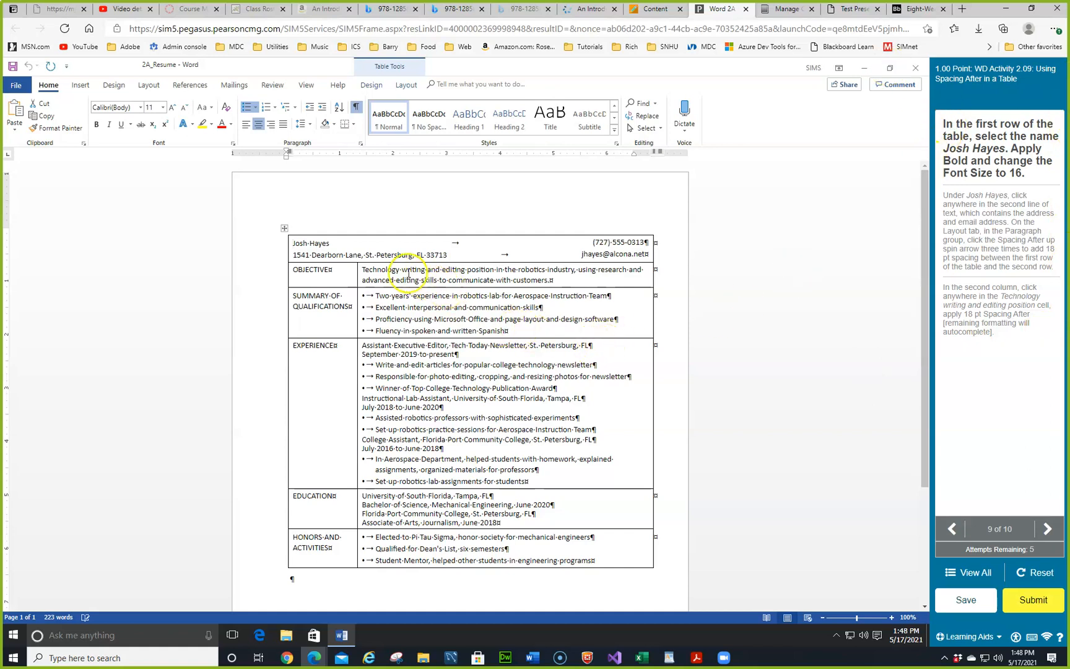
{"action": "left_click_drag", "start_coordinate": [293, 243], "coordinate": [337, 243]}
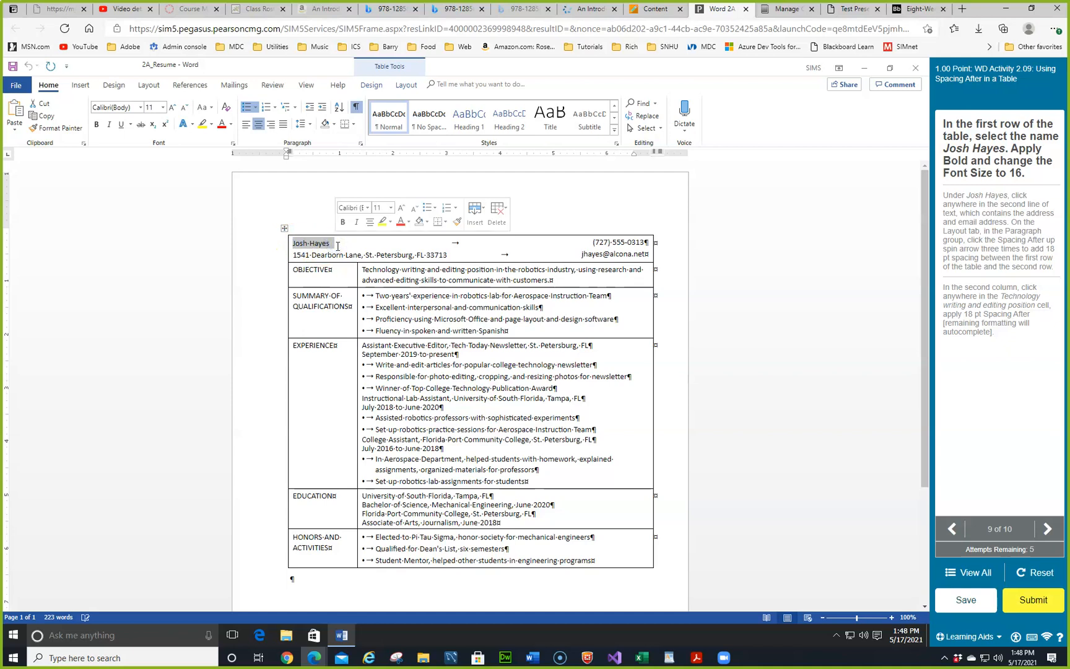
Step: Format the applicant's name in the top row as bold 16 pt
{"action": "left_click", "coordinate": [391, 209]}
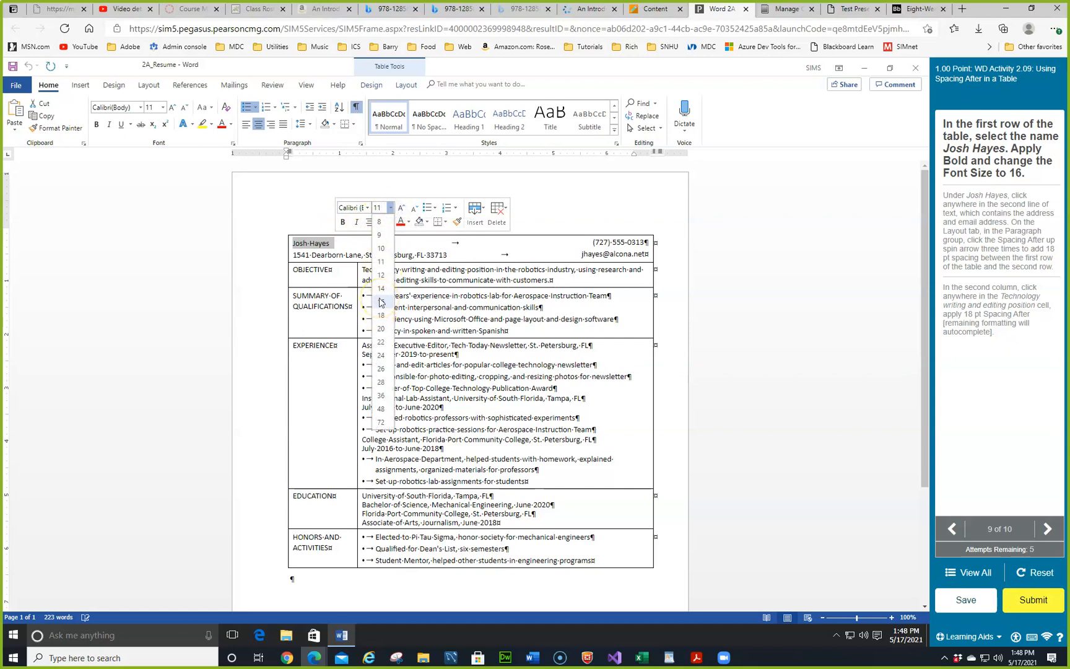
{"action": "left_click", "coordinate": [344, 224]}
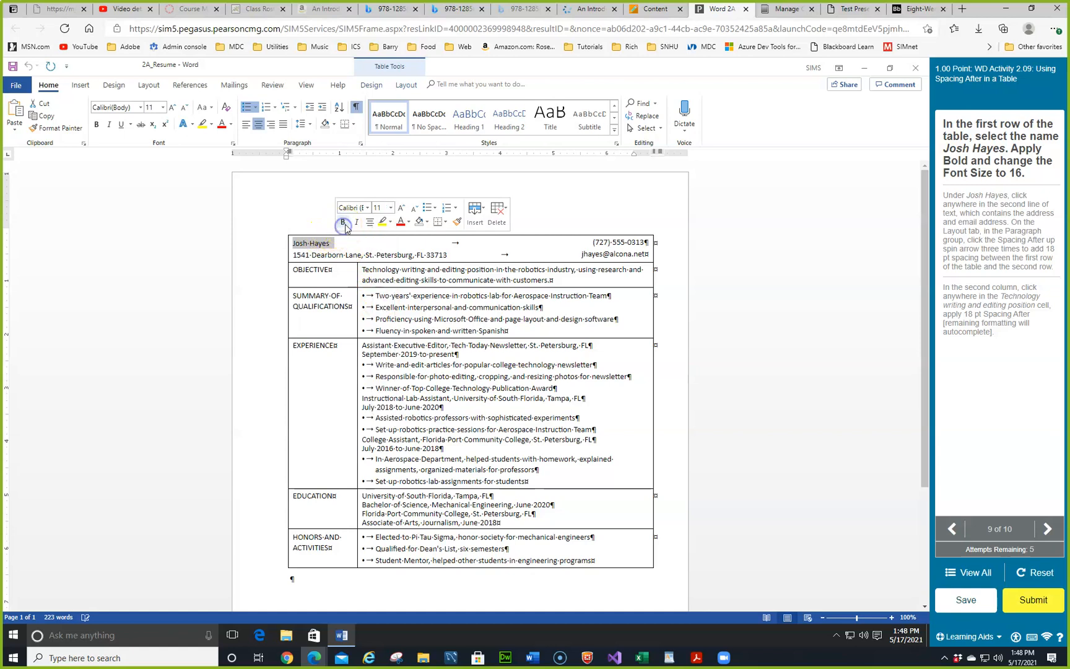
{"action": "left_click", "coordinate": [390, 208]}
{"action": "left_click", "coordinate": [381, 302]}
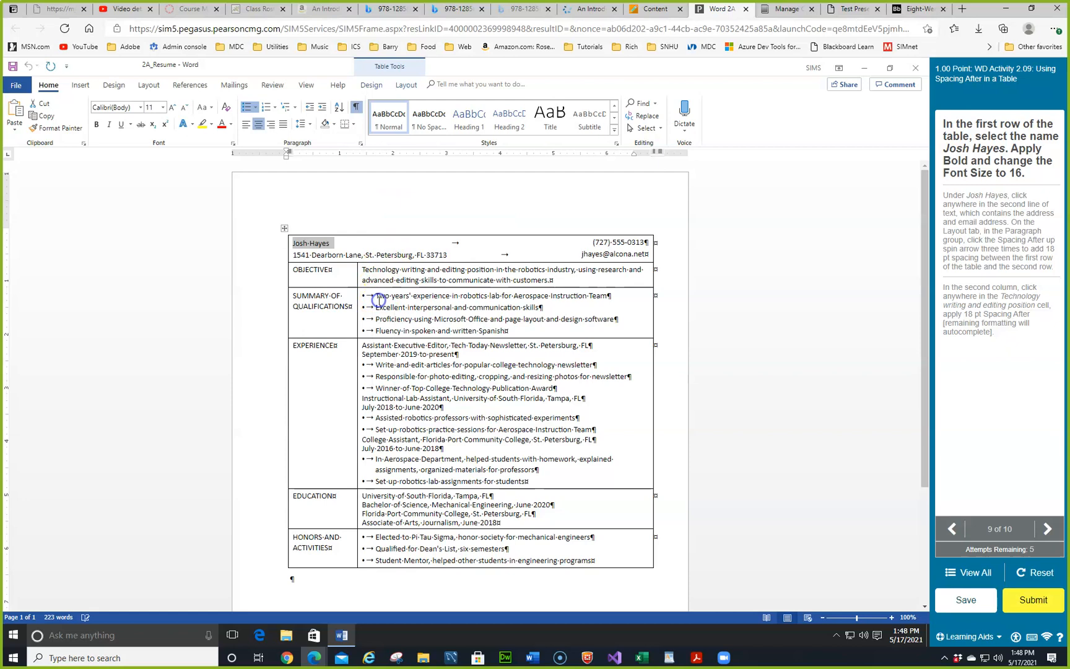
{"action": "left_click", "coordinate": [390, 302]}
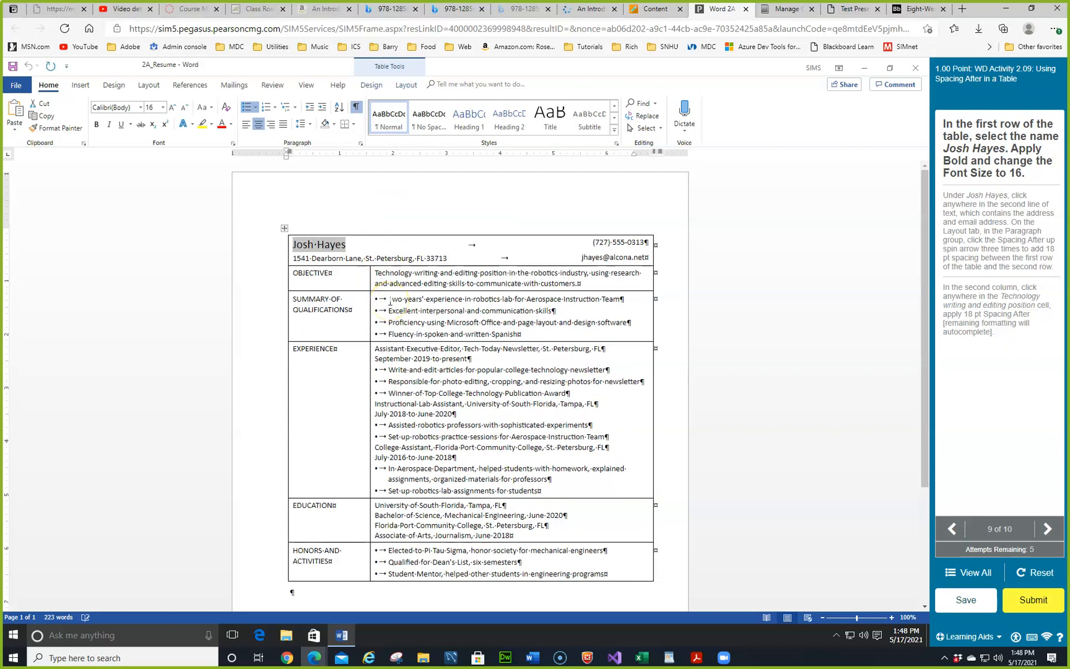
{"action": "left_click", "coordinate": [395, 304]}
{"action": "mouse_move", "coordinate": [313, 242]}
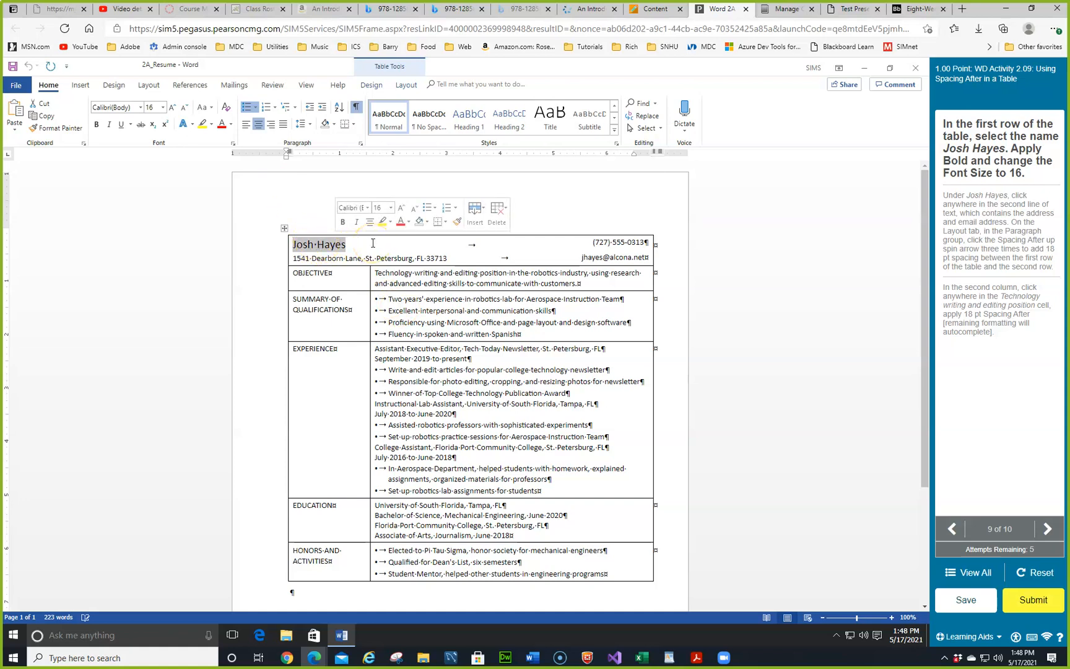
{"action": "left_click", "coordinate": [96, 126]}
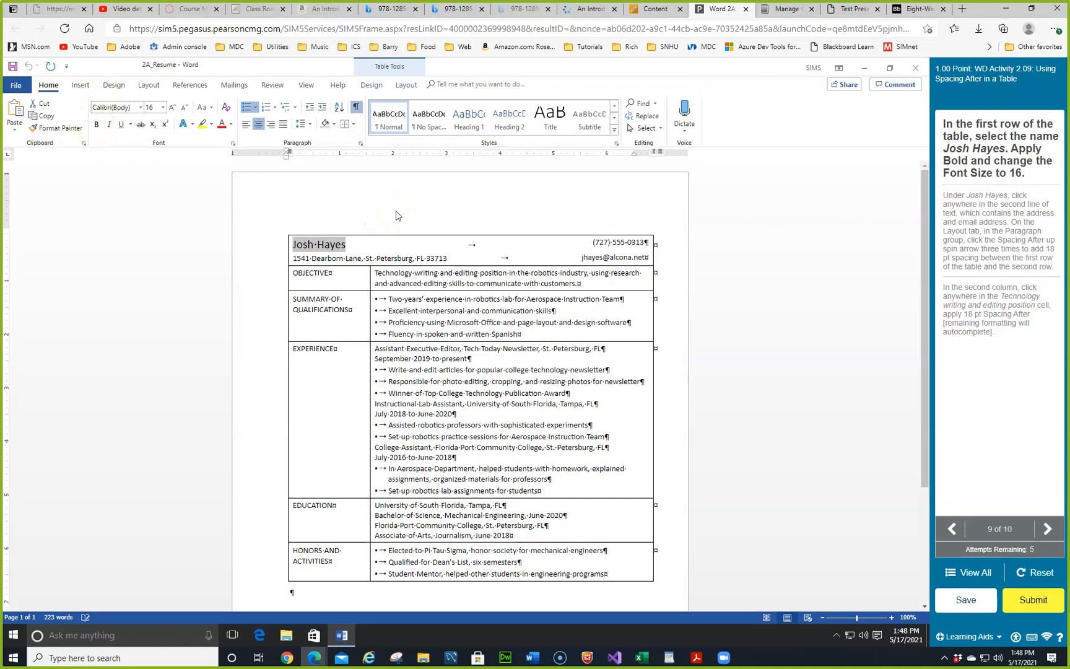
{"action": "key", "text": "ctrl+b"}
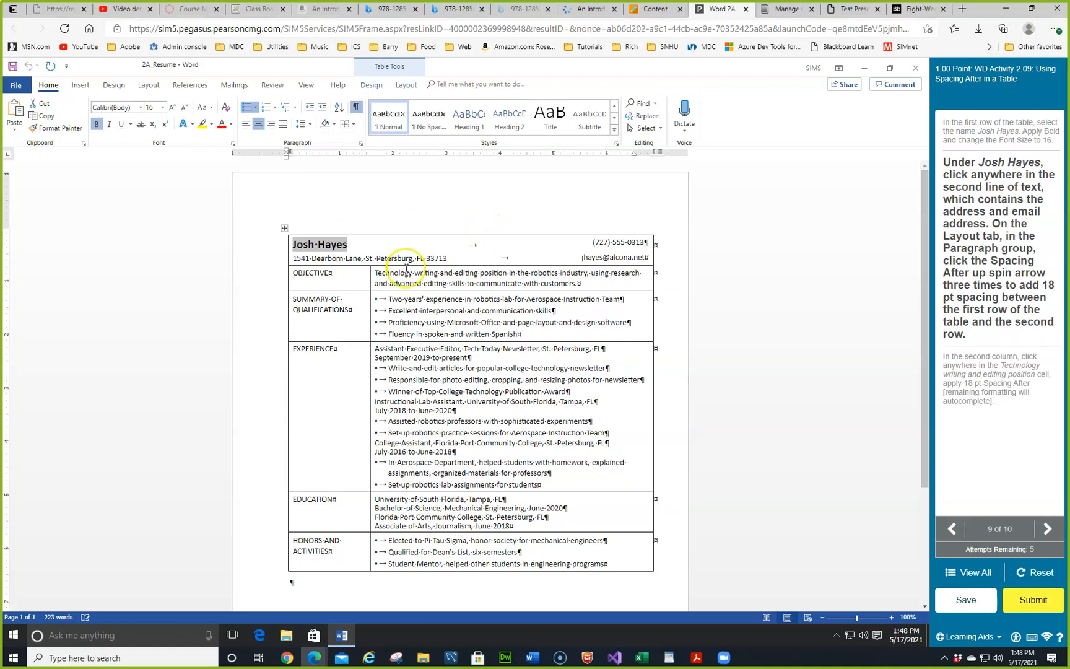
Step: Set the address line's spacing after to 18 pt
{"action": "left_click", "coordinate": [331, 260]}
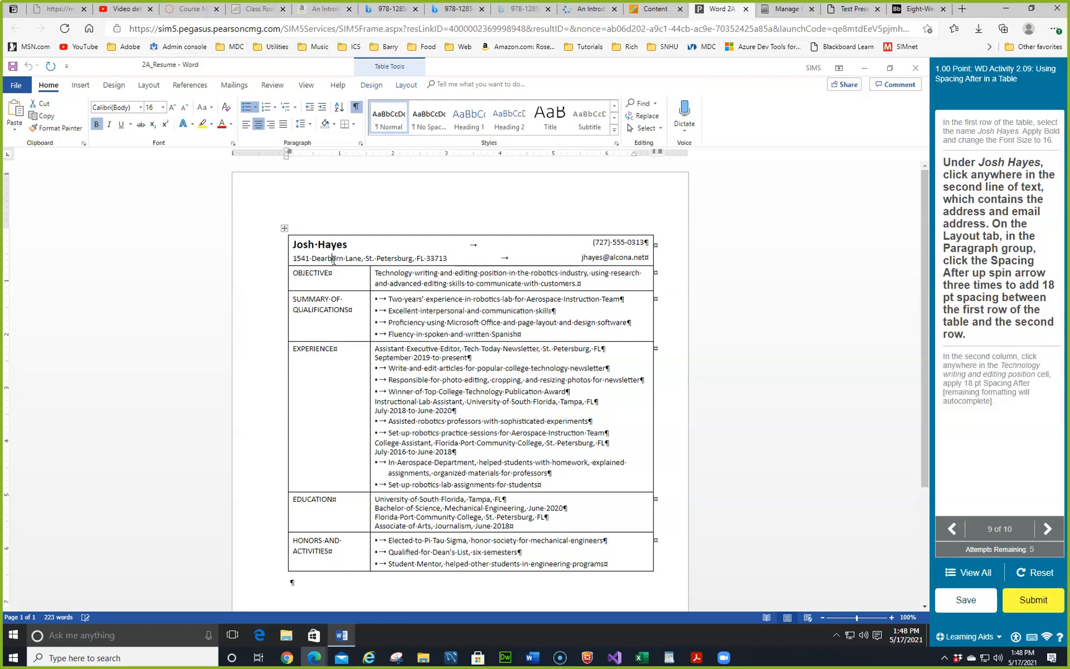
{"action": "left_click", "coordinate": [147, 86]}
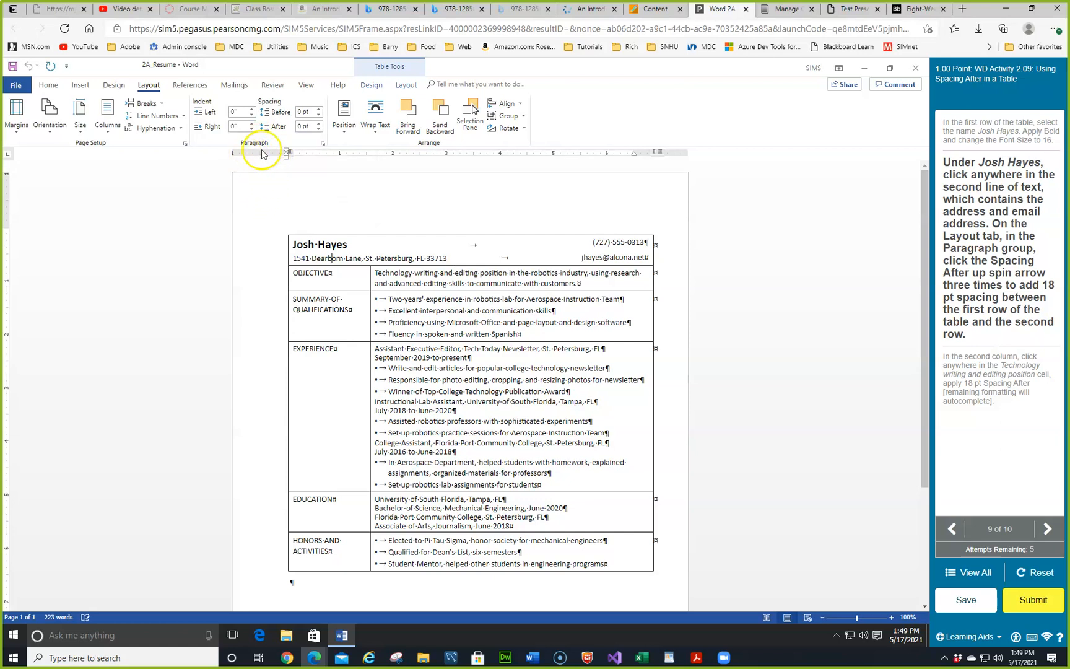
{"action": "left_click", "coordinate": [319, 123]}
{"action": "left_click", "coordinate": [319, 123]}
{"action": "left_click", "coordinate": [319, 123]}
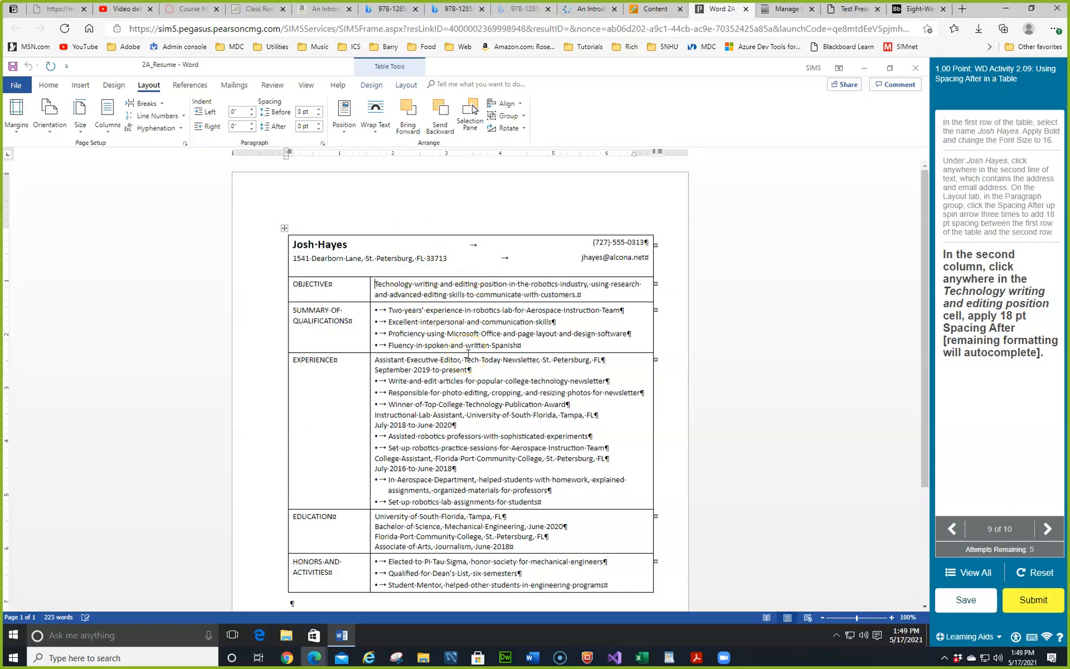
Step: Set the Technology writing objective text's spacing after to 18 pt
{"action": "left_click", "coordinate": [427, 282]}
{"action": "left_click", "coordinate": [318, 124]}
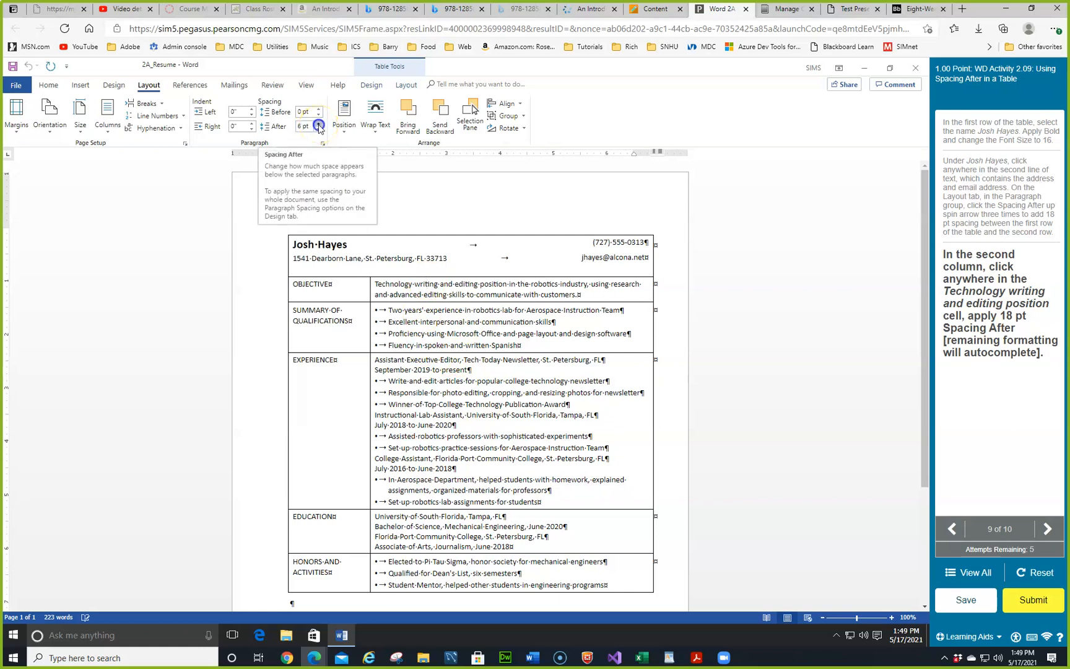
{"action": "left_click", "coordinate": [318, 123]}
{"action": "left_click", "coordinate": [318, 124]}
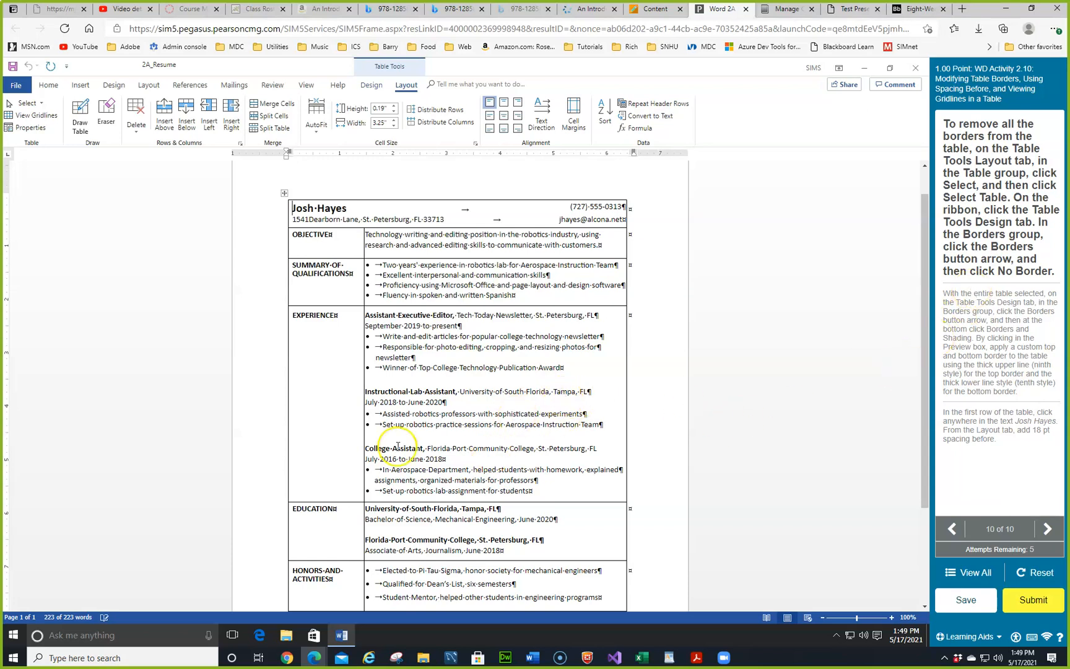
Step: Select the entire resume table and apply No Border to it
{"action": "left_click", "coordinate": [43, 103]}
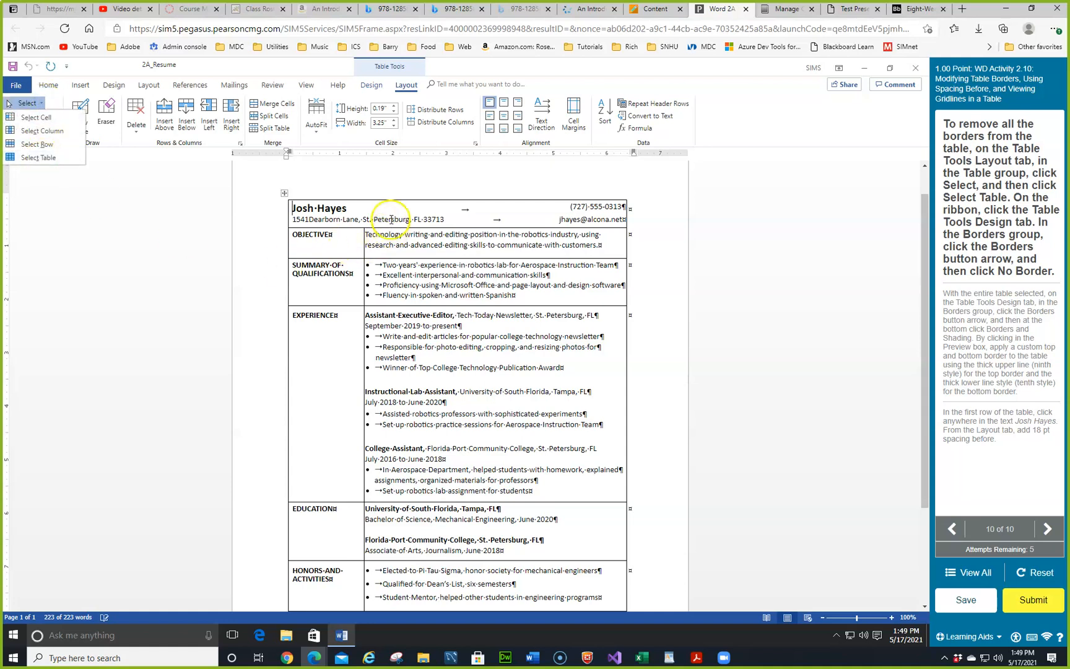
{"action": "left_click", "coordinate": [284, 193]}
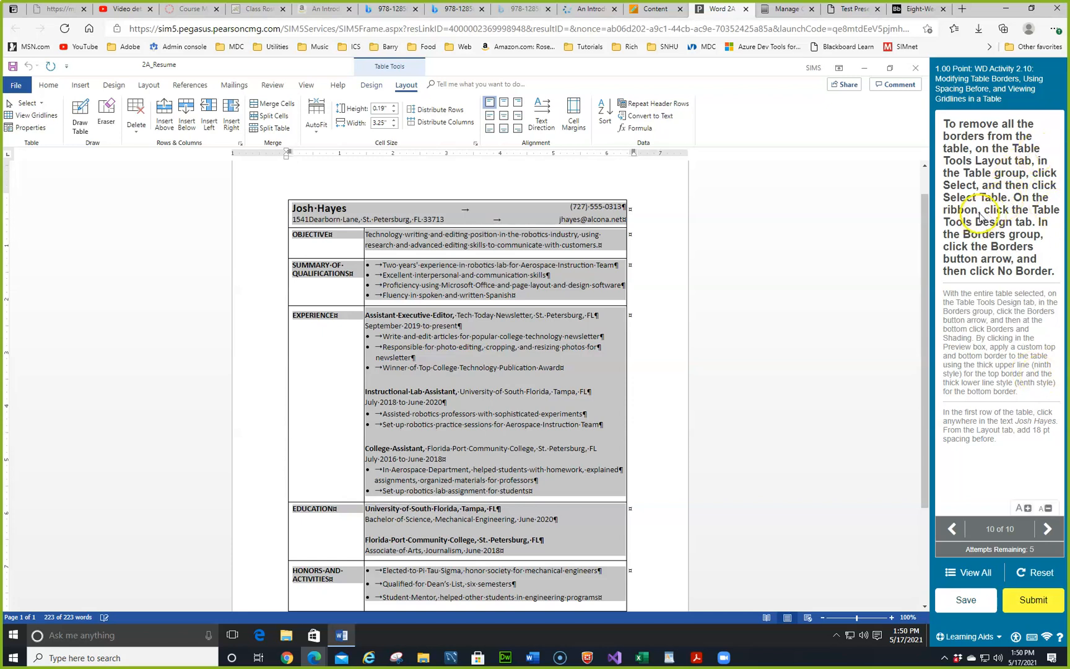
{"action": "left_click", "coordinate": [373, 85]}
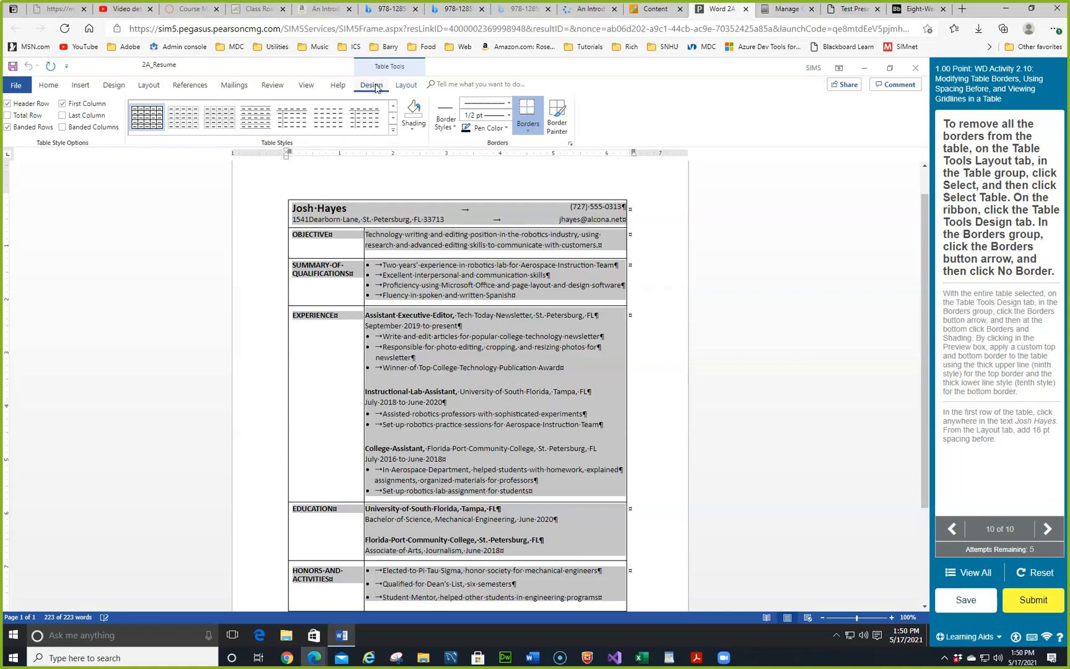
{"action": "left_click", "coordinate": [530, 137]}
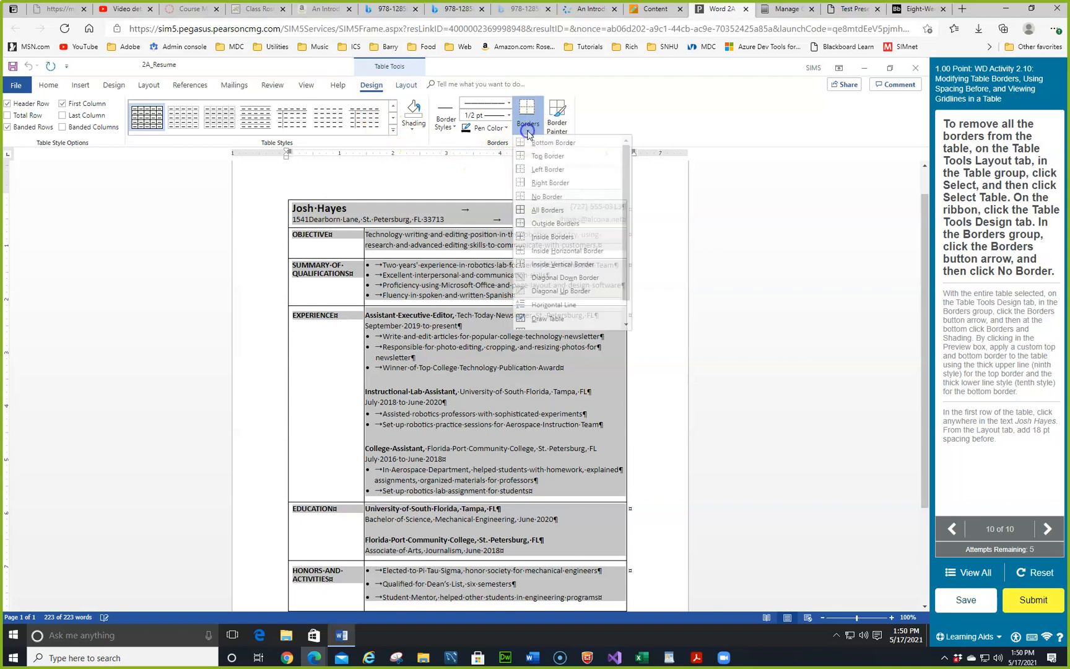
{"action": "left_click", "coordinate": [546, 196]}
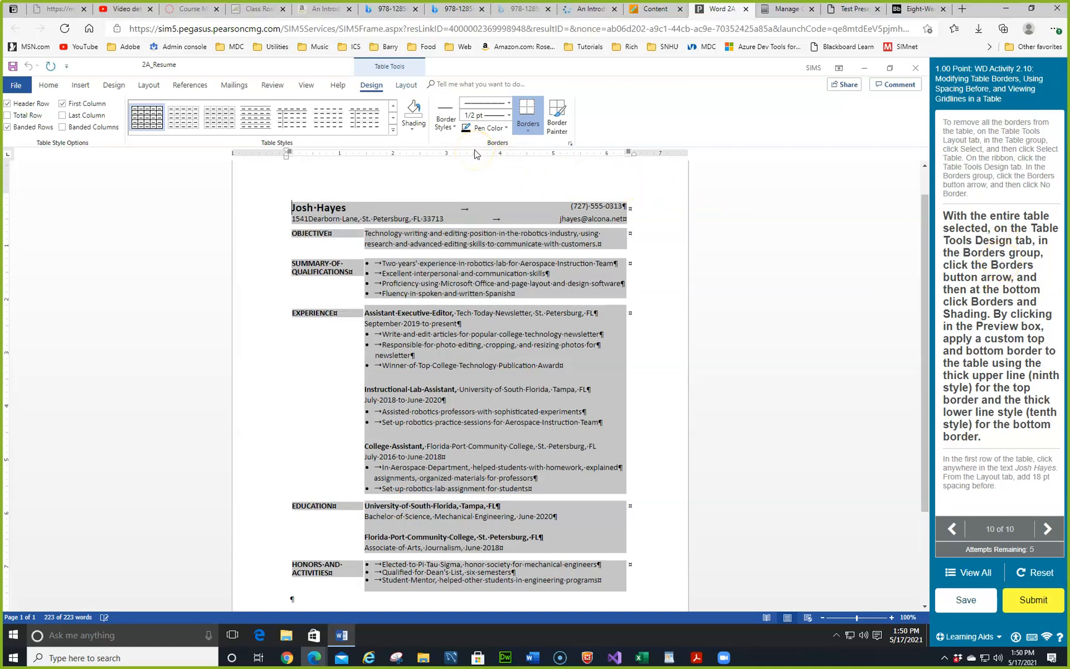
{"action": "left_click", "coordinate": [526, 130]}
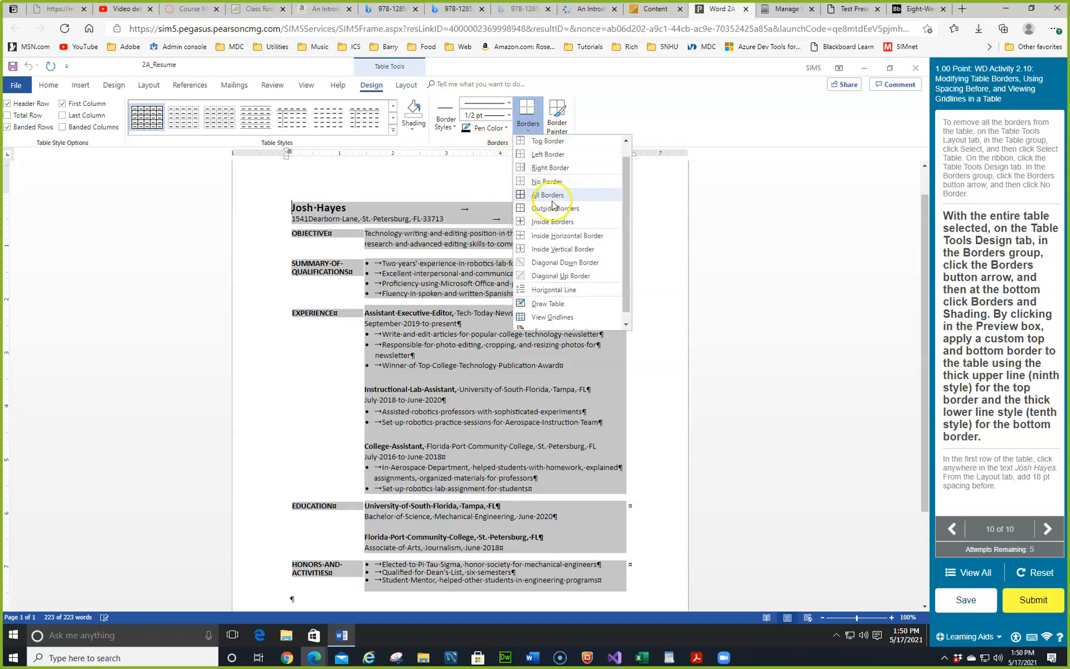
{"action": "scroll", "coordinate": [561, 226], "scroll_direction": "down", "scroll_amount": 2}
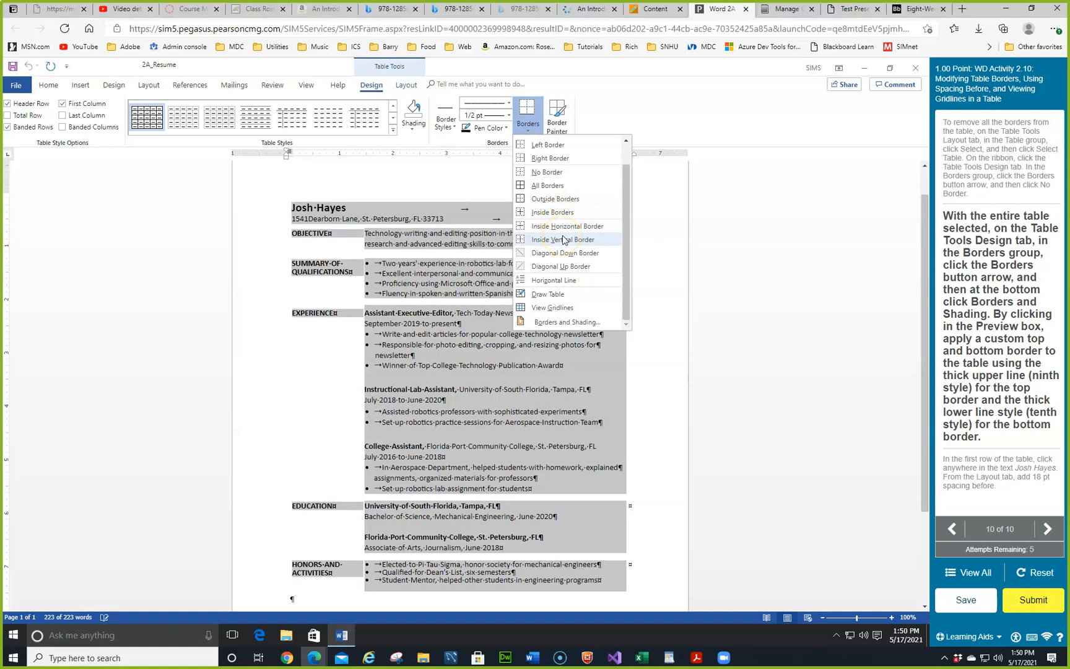
Step: In Borders and Shading, apply thick line styles to the table's top and bottom edges
{"action": "left_click", "coordinate": [555, 327]}
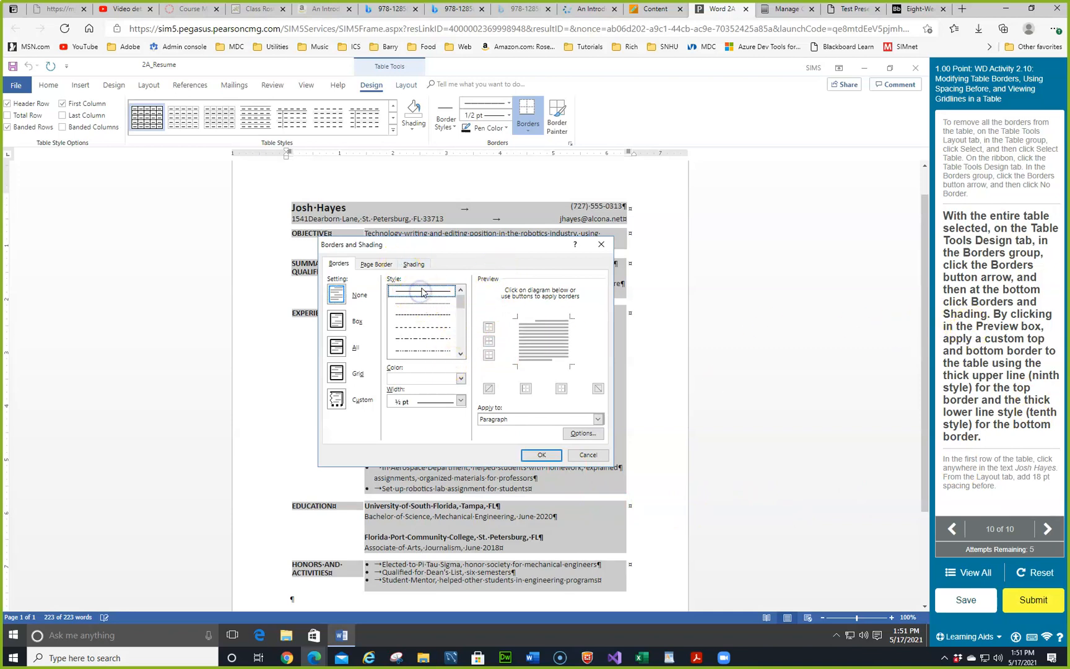
{"action": "key", "text": "Down"}
{"action": "key", "text": "Down"}
{"action": "key", "text": "Down"}
{"action": "key", "text": "Down"}
{"action": "key", "text": "Down"}
{"action": "key", "text": "Down"}
{"action": "key", "text": "Down"}
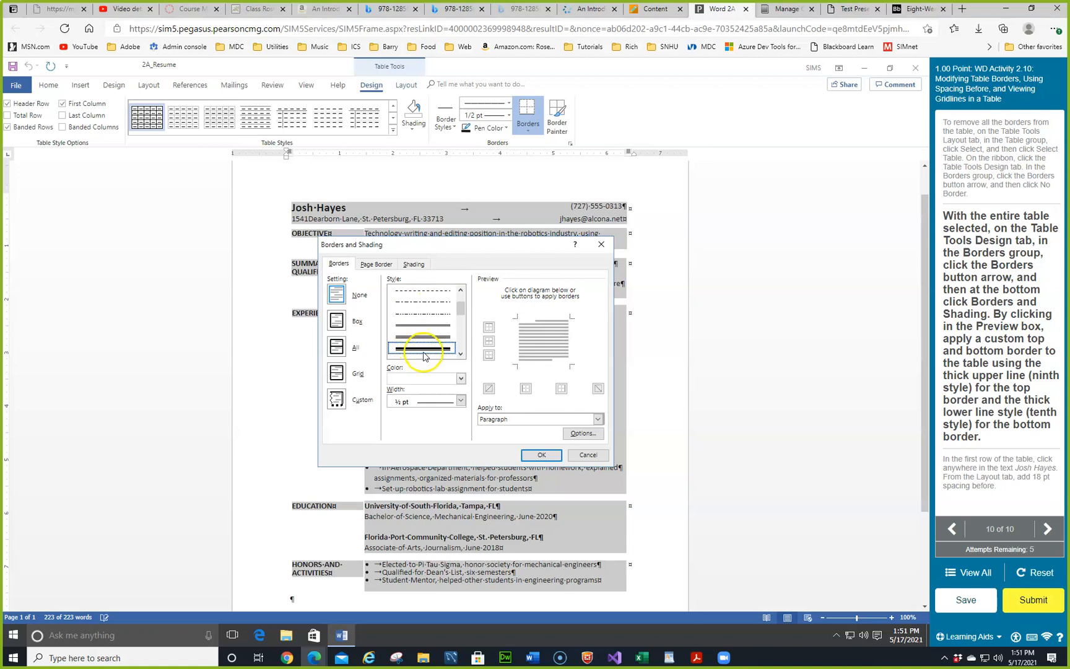
{"action": "left_click", "coordinate": [489, 328]}
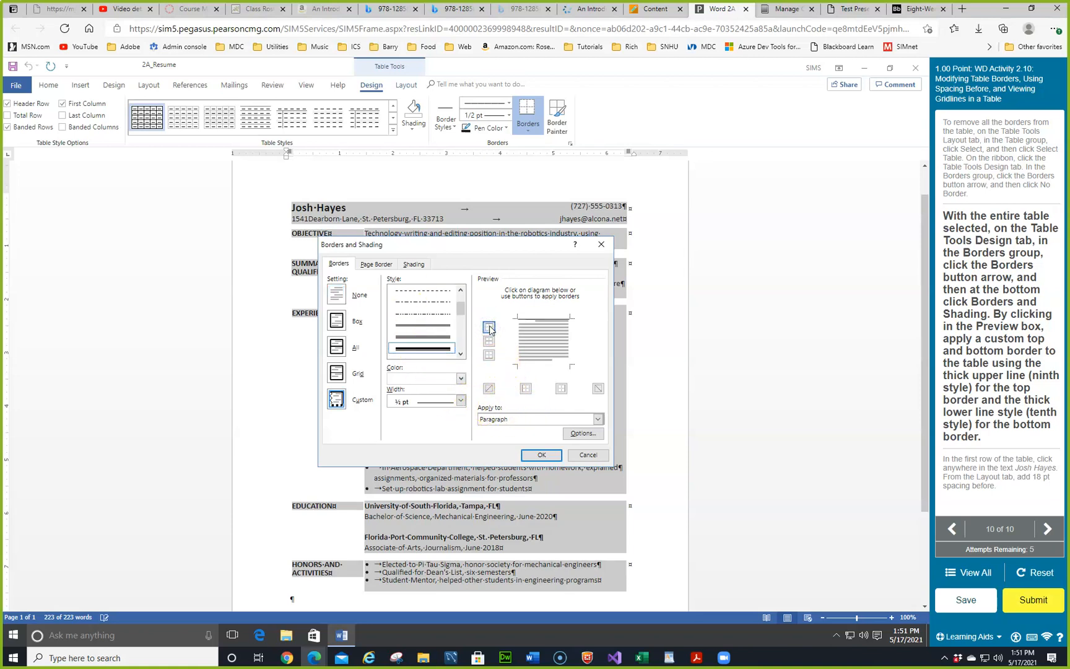
{"action": "left_click", "coordinate": [459, 353]}
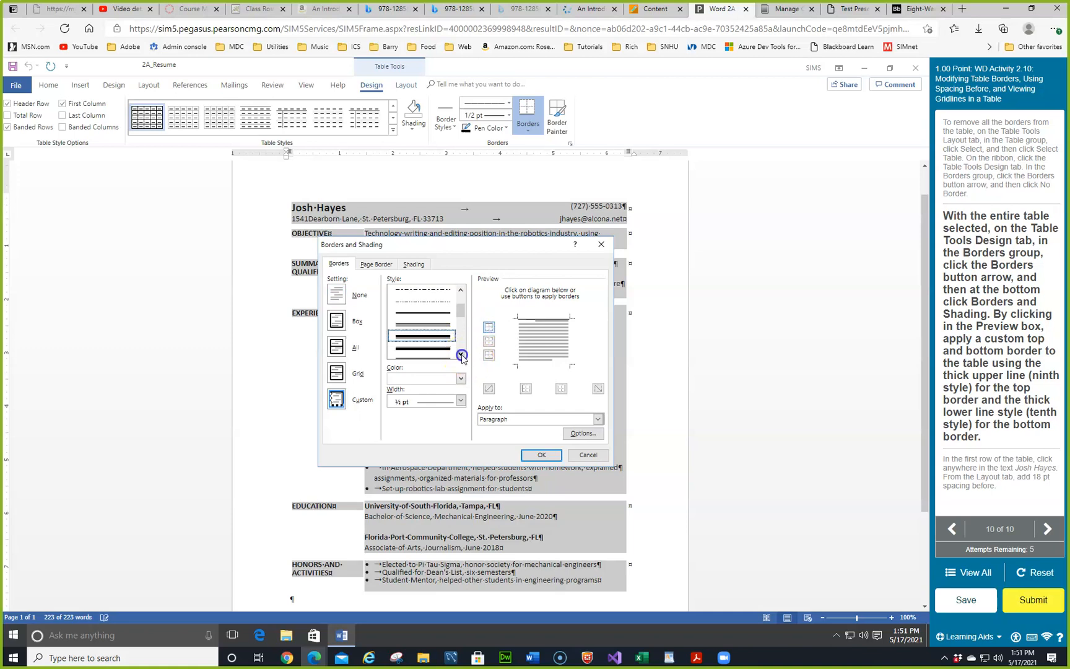
{"action": "left_click", "coordinate": [436, 348]}
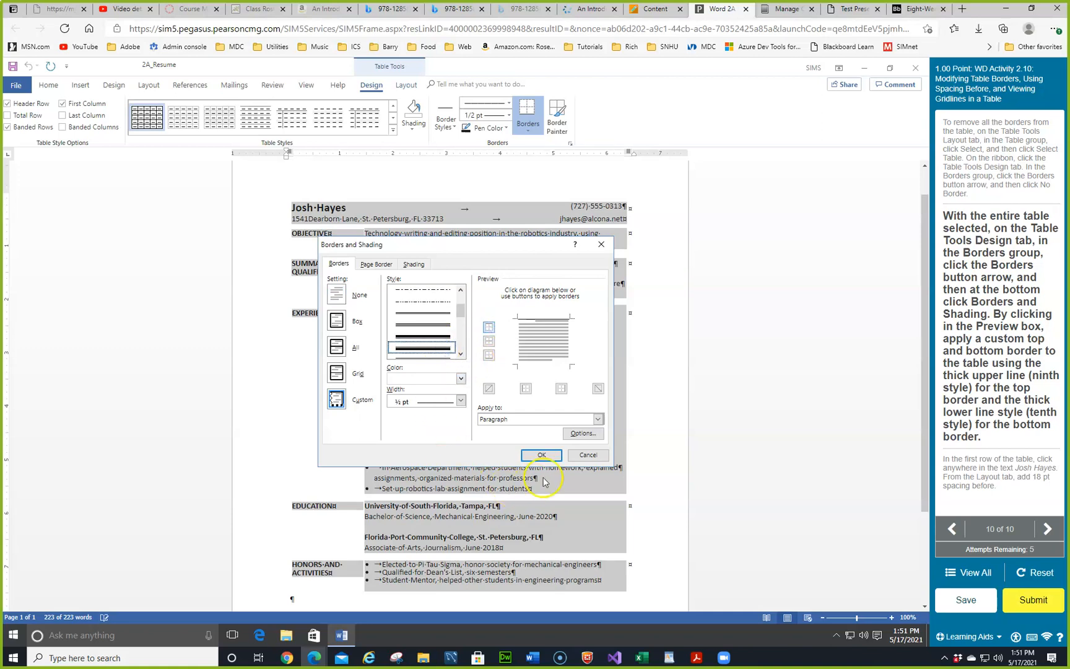
{"action": "left_click", "coordinate": [489, 354]}
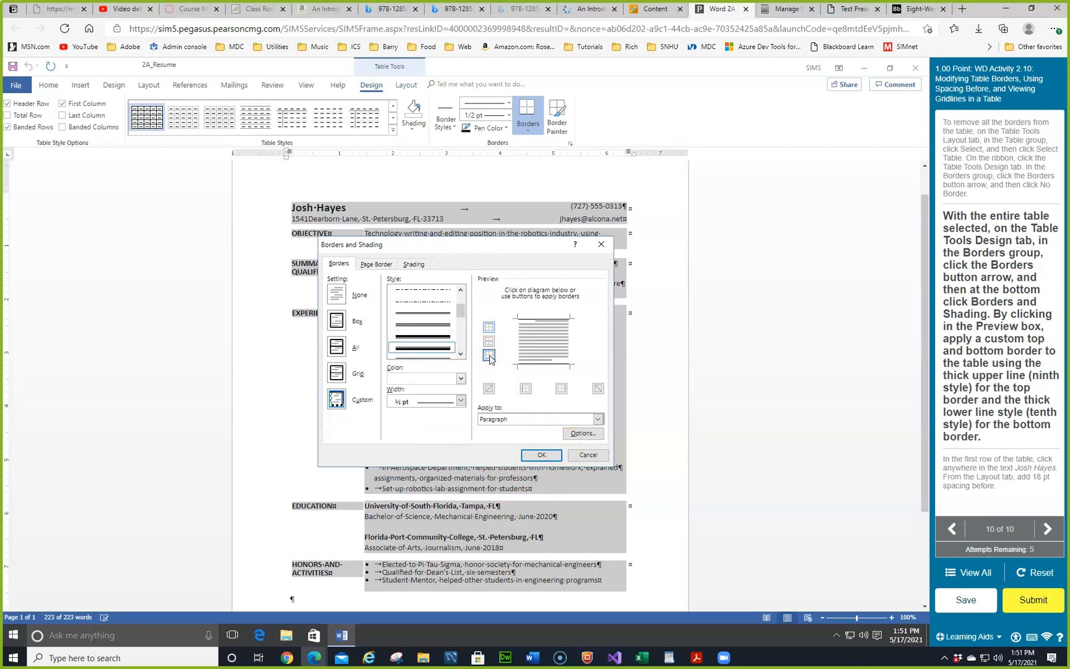
{"action": "left_click", "coordinate": [541, 454]}
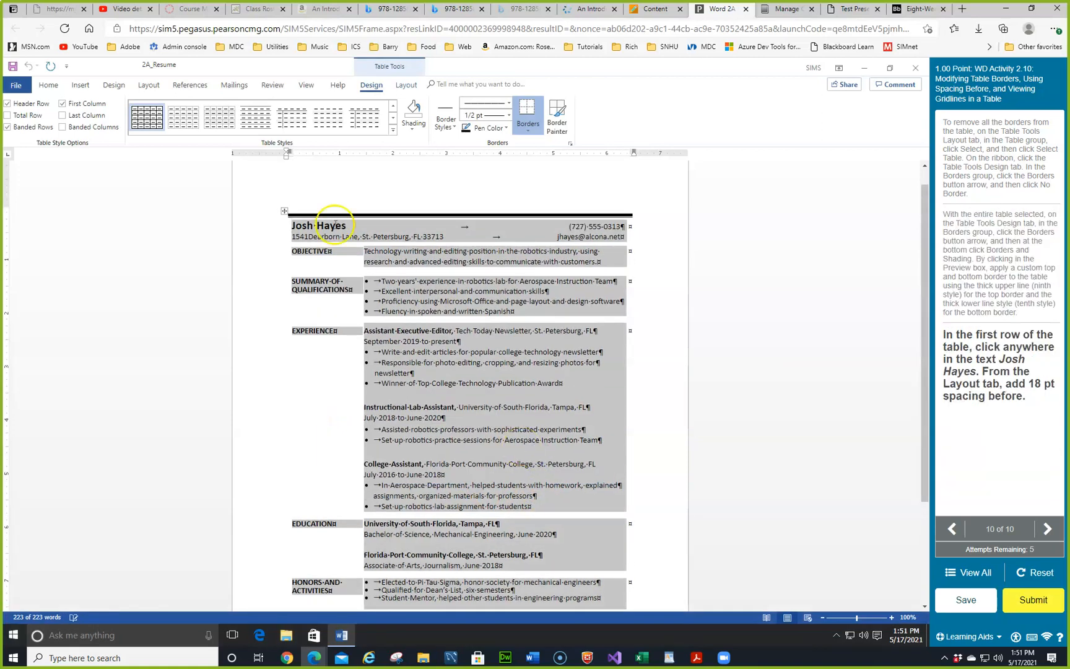
{"action": "scroll", "coordinate": [351, 218], "scroll_direction": "down", "scroll_amount": 4}
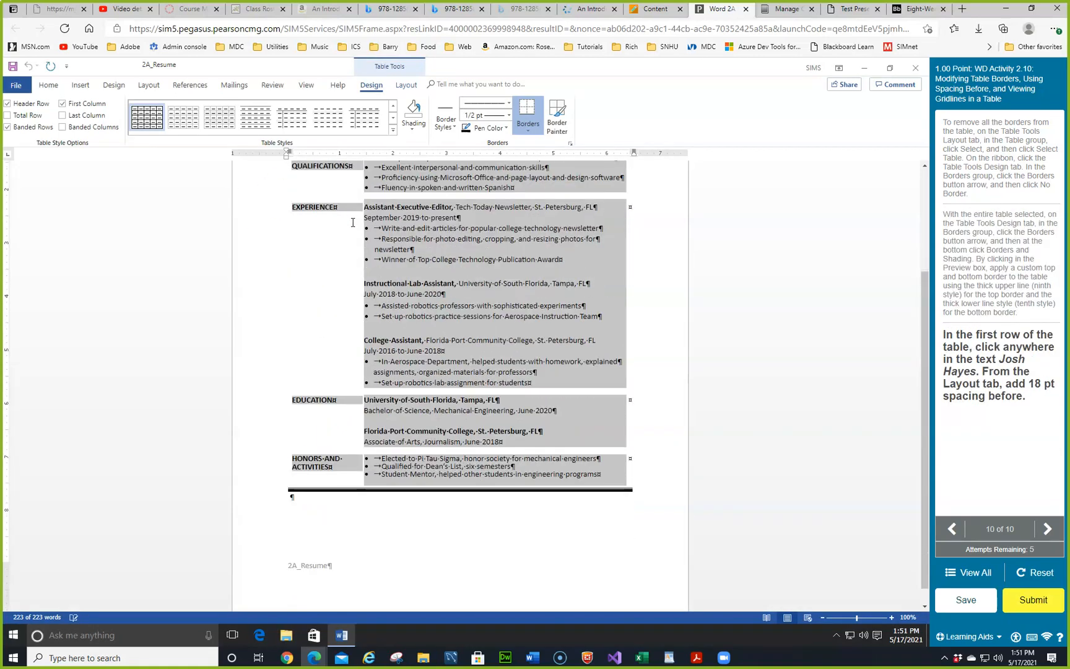
{"action": "scroll", "coordinate": [489, 443], "scroll_direction": "up", "scroll_amount": 4}
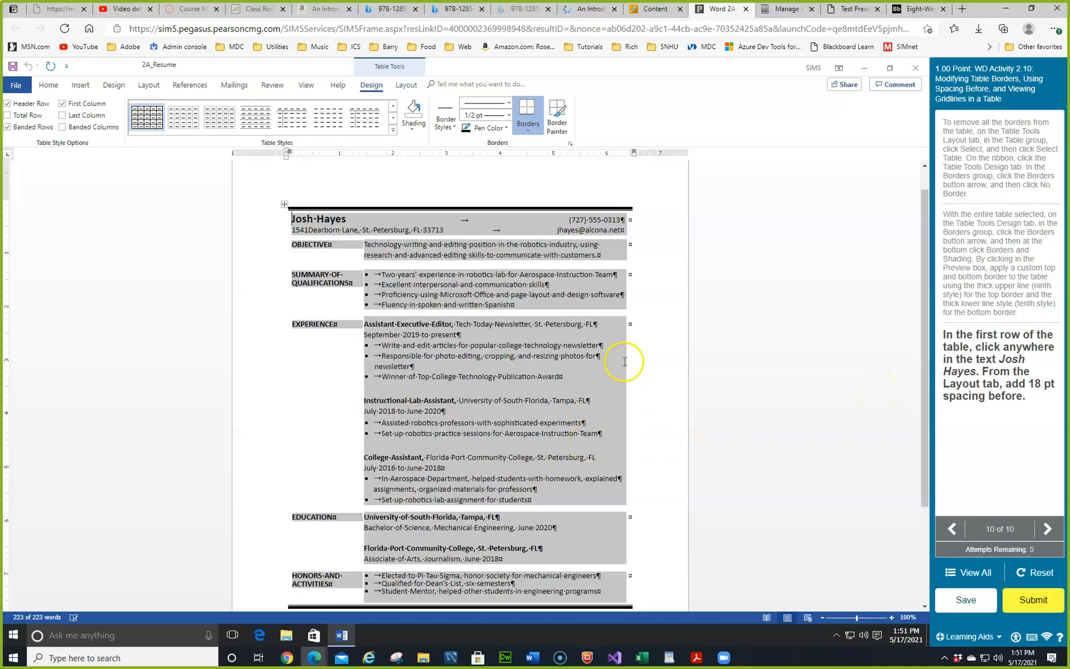
{"action": "left_click", "coordinate": [332, 221]}
{"action": "left_click", "coordinate": [336, 218]}
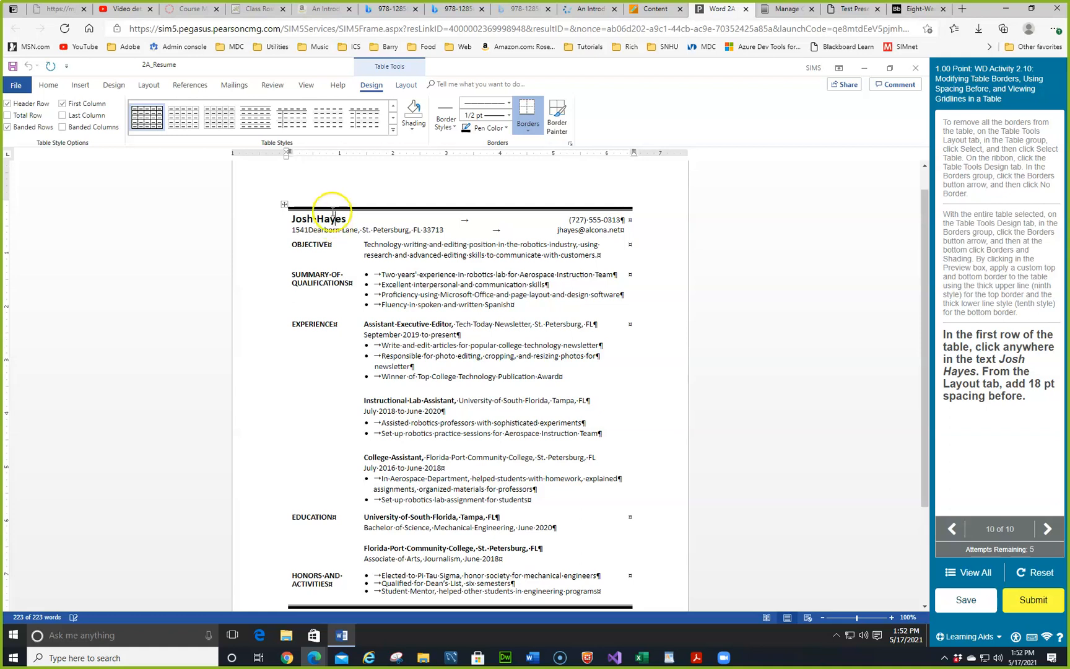
Step: Give the name row 18 pt spacing before, then submit the assignment
{"action": "left_click", "coordinate": [147, 86]}
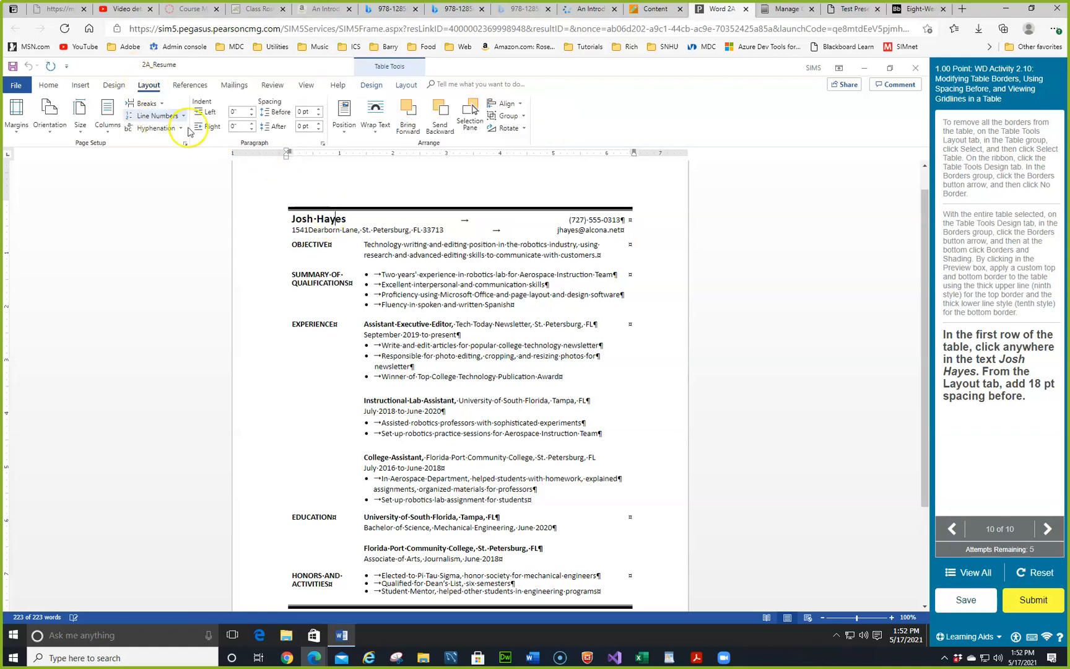
{"action": "left_click", "coordinate": [319, 110]}
{"action": "left_click", "coordinate": [318, 109]}
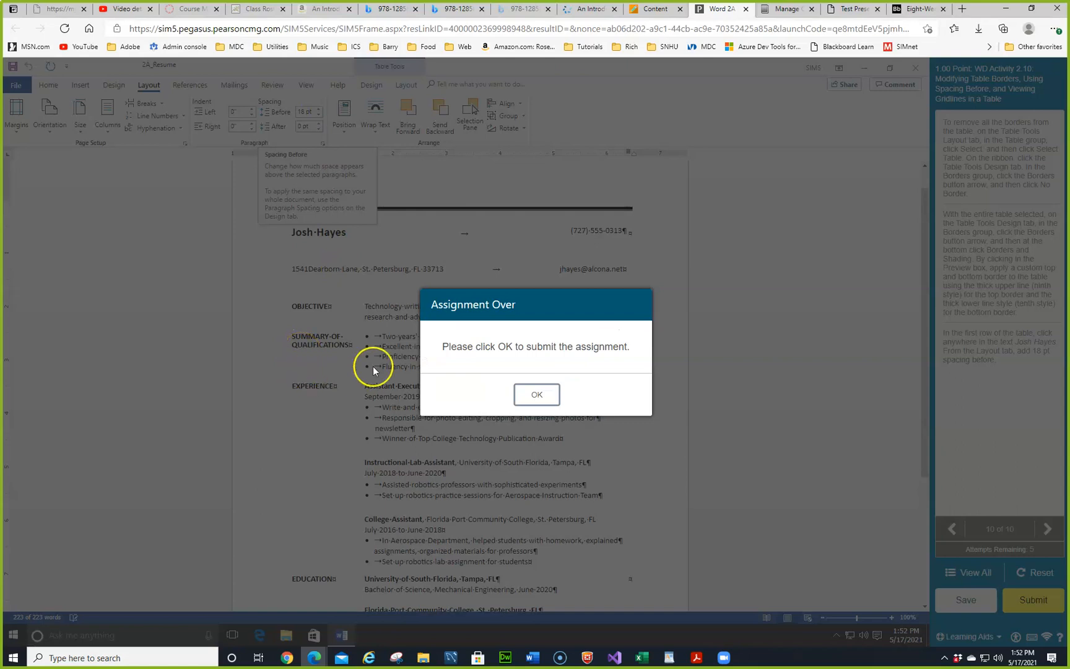
{"action": "left_click", "coordinate": [541, 394]}
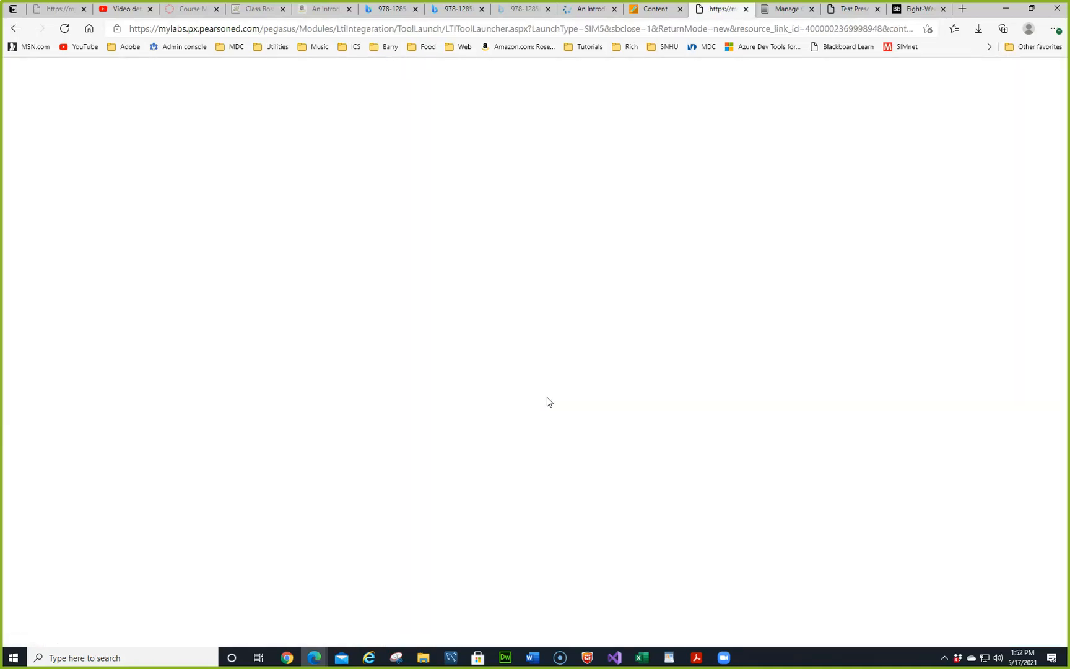